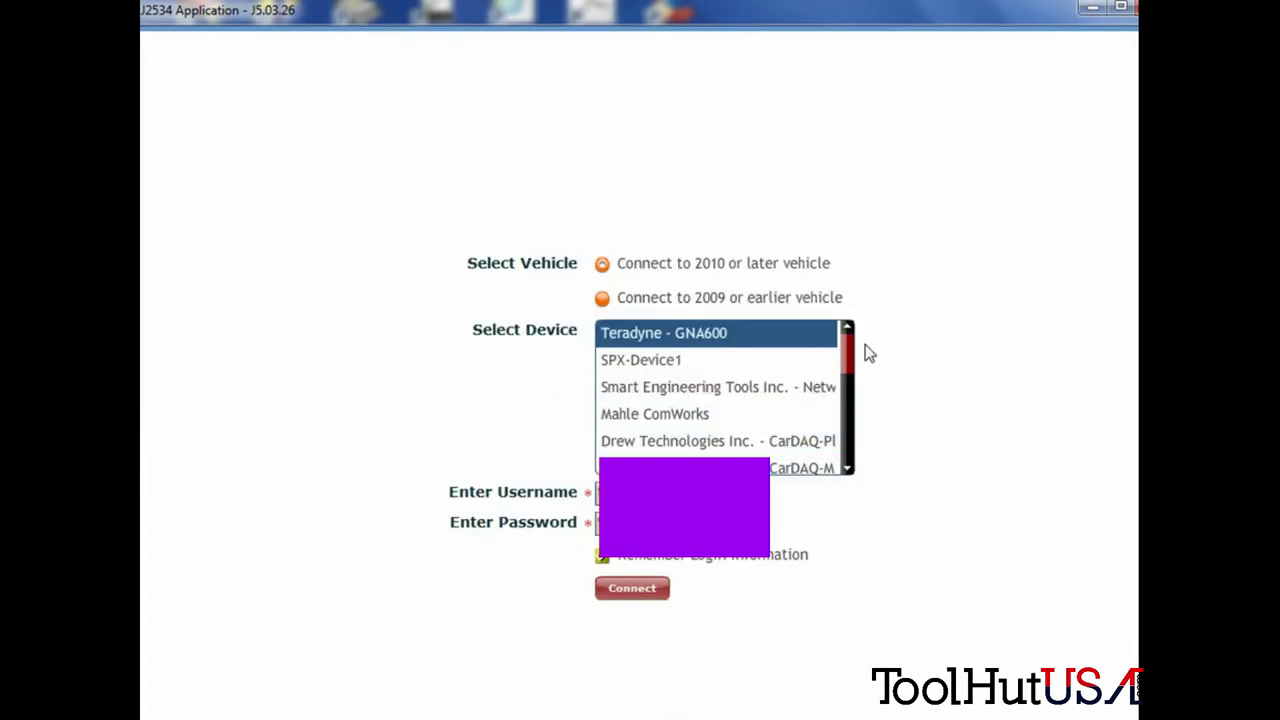
Select the Blue Streak Electronics Inc - VCI device to connect to the vehicle.
left_click_drag(849, 366, 845, 440)
left_click(803, 443)
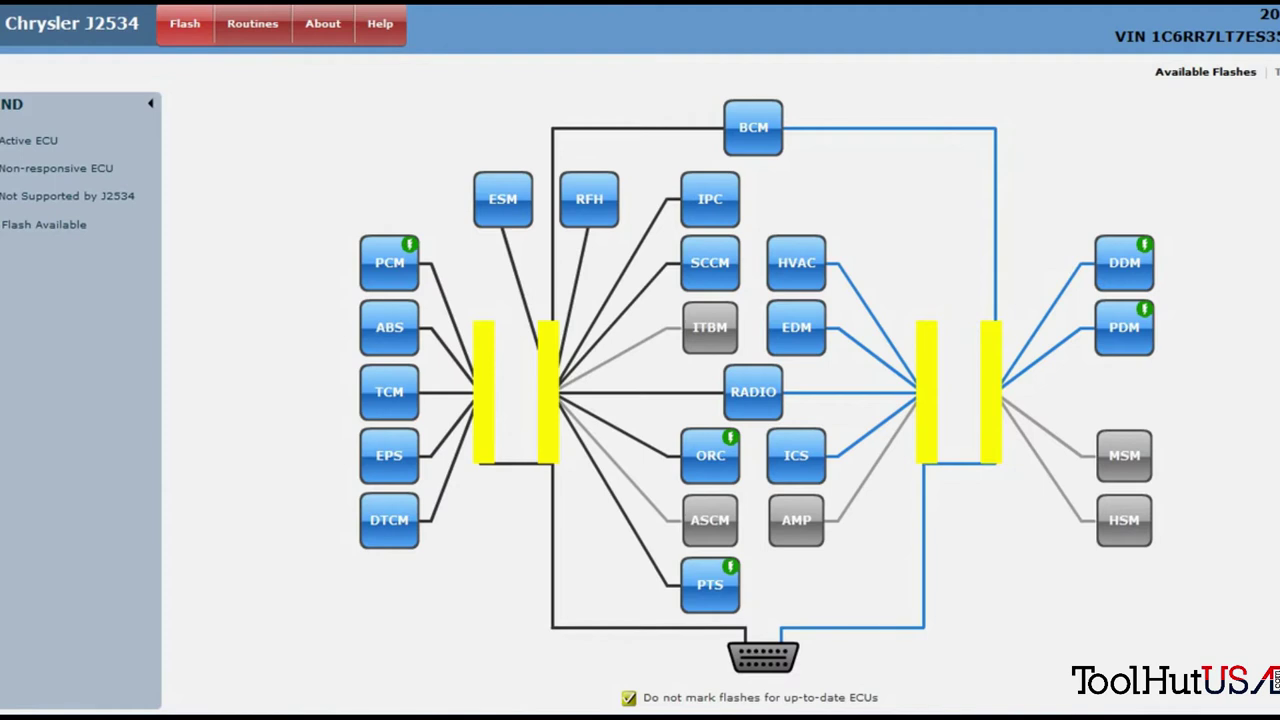
Choose the PCM's 18-021-17 flash over 18-072-16 REV. A in the flash list.
left_click(765, 148)
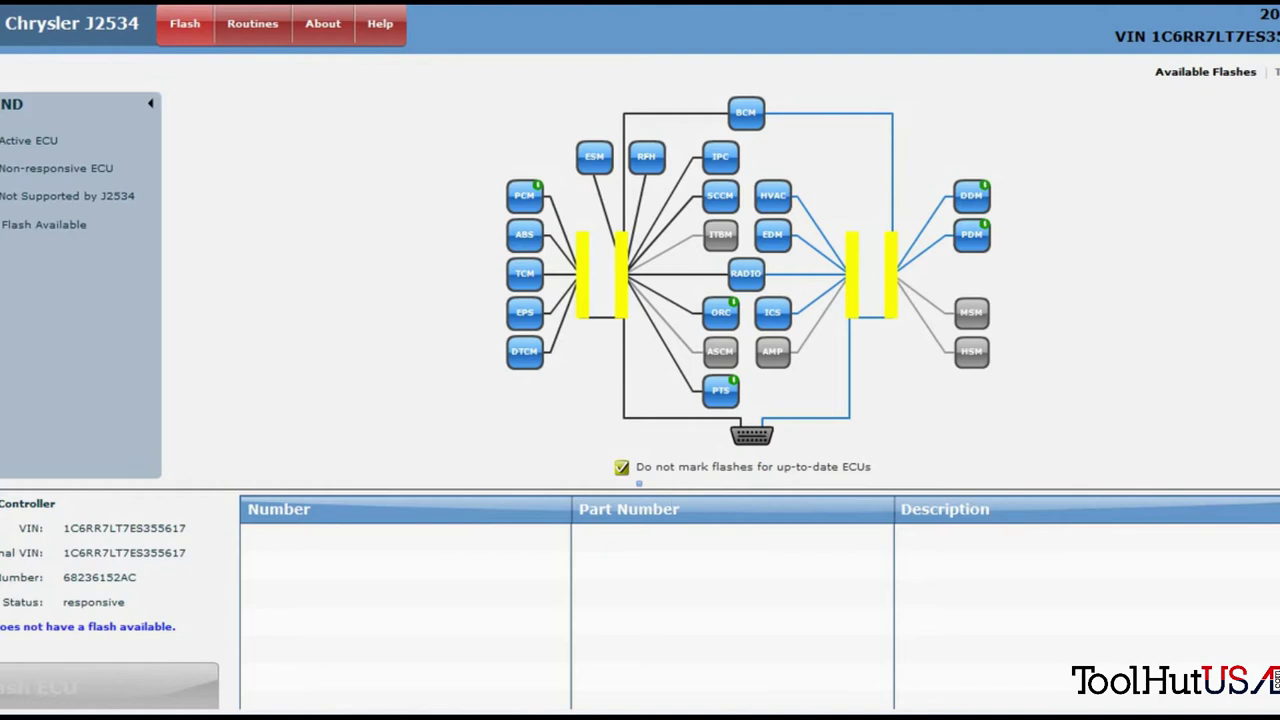
left_click(523, 197)
left_click(716, 566)
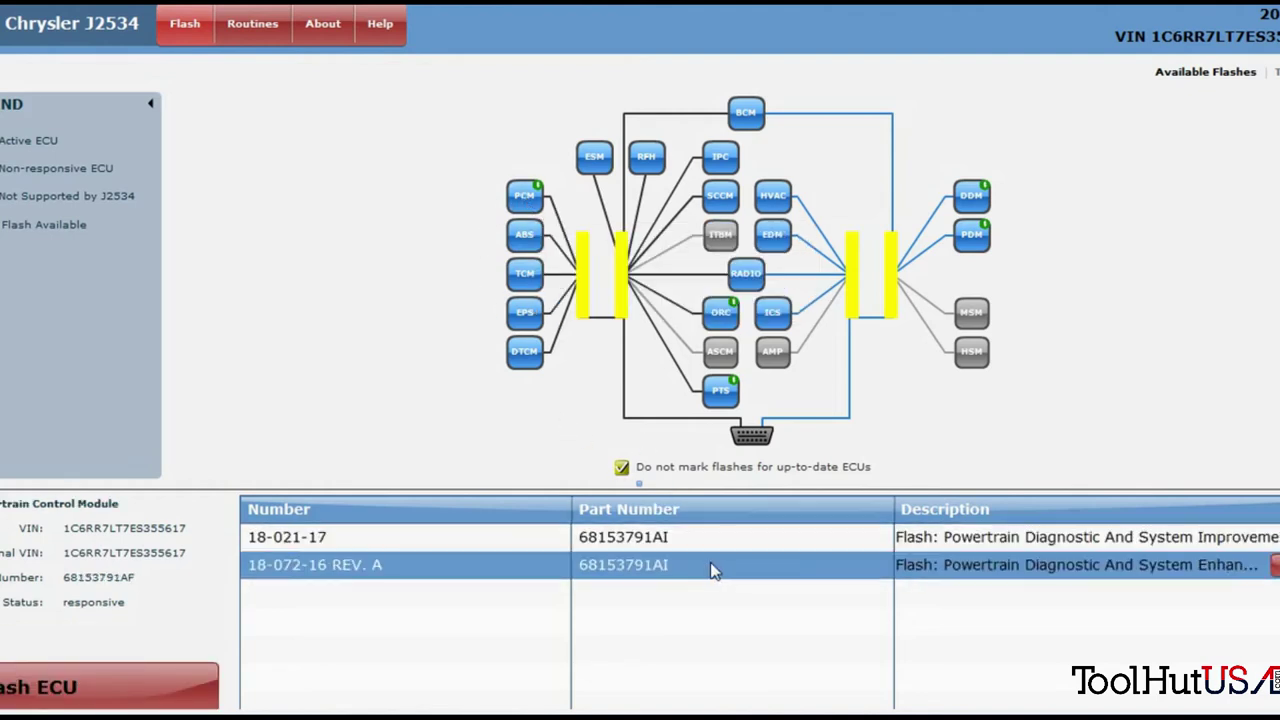
left_click(736, 546)
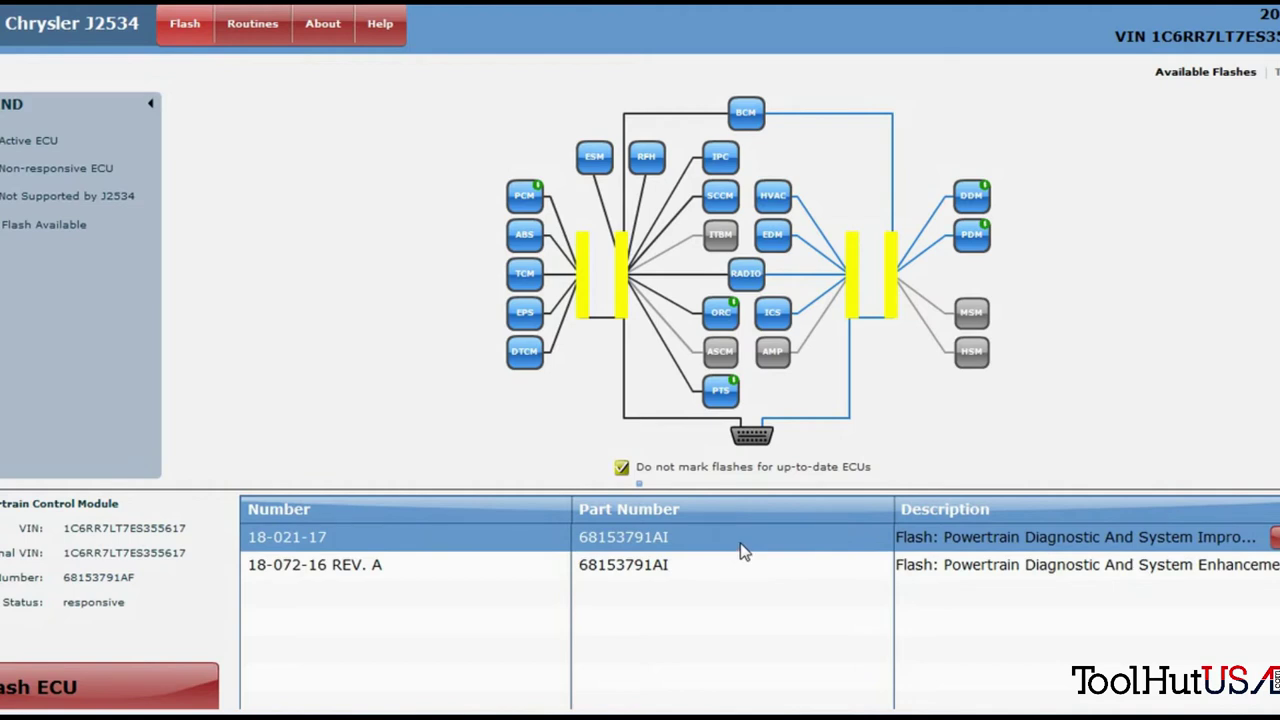
left_click(760, 548)
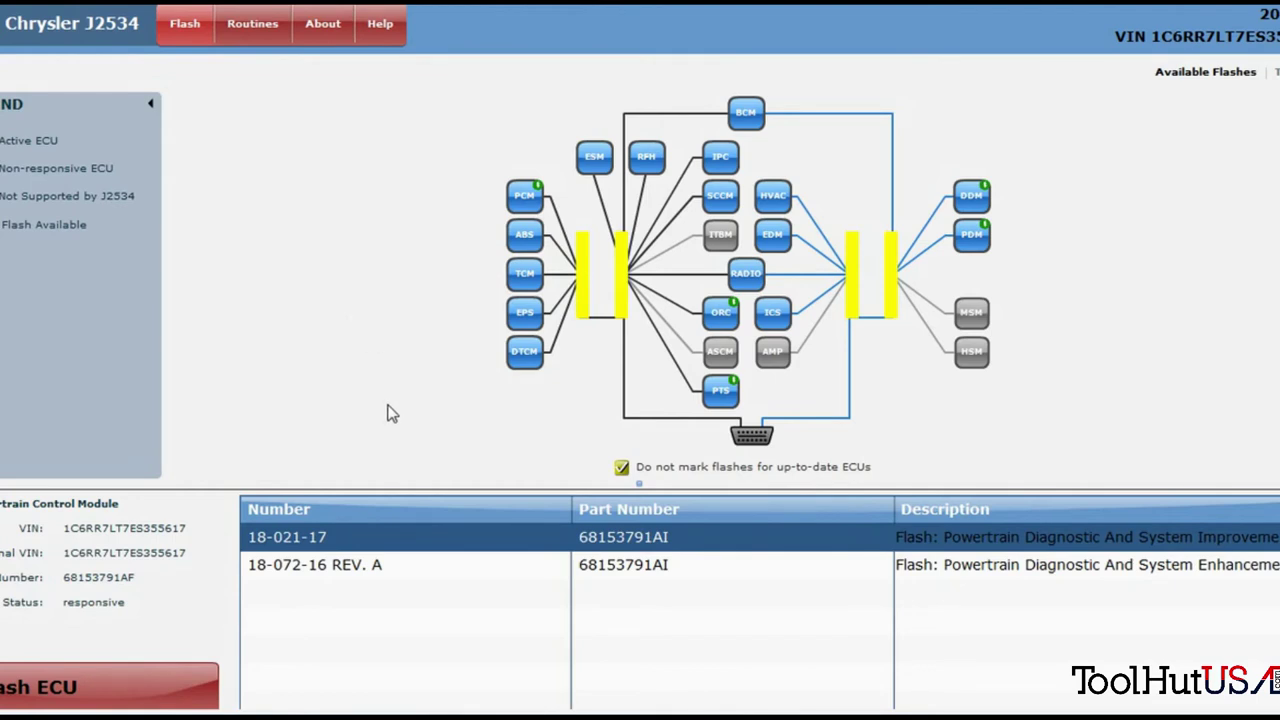
Flash the PCM with 18-021-17, confirming documentation review, ignition on and completion.
left_click(115, 683)
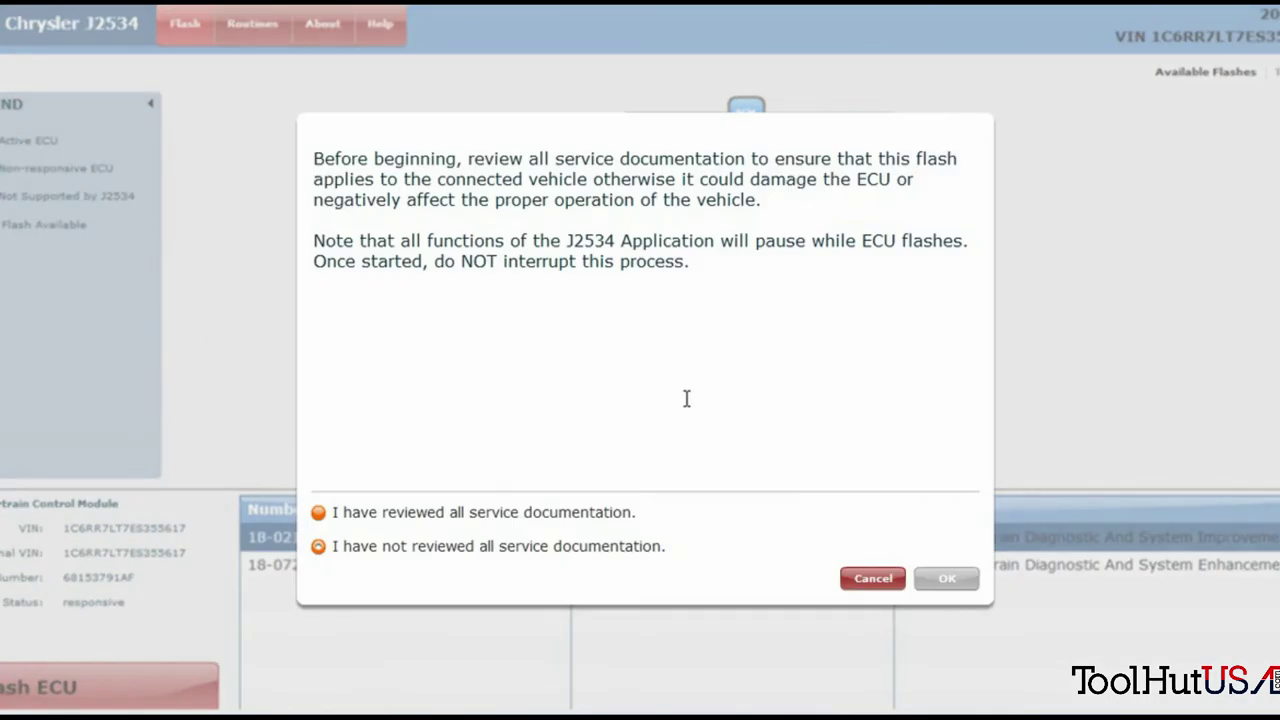
left_click(400, 520)
left_click(950, 580)
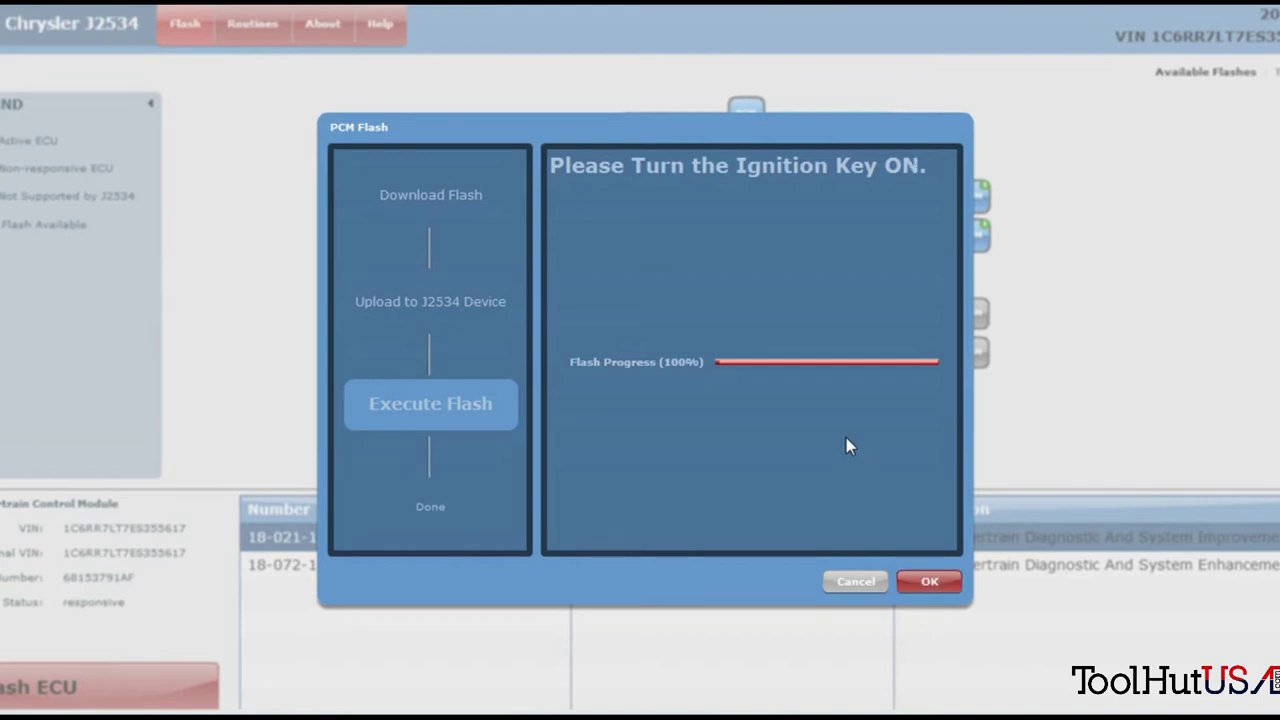
left_click(915, 581)
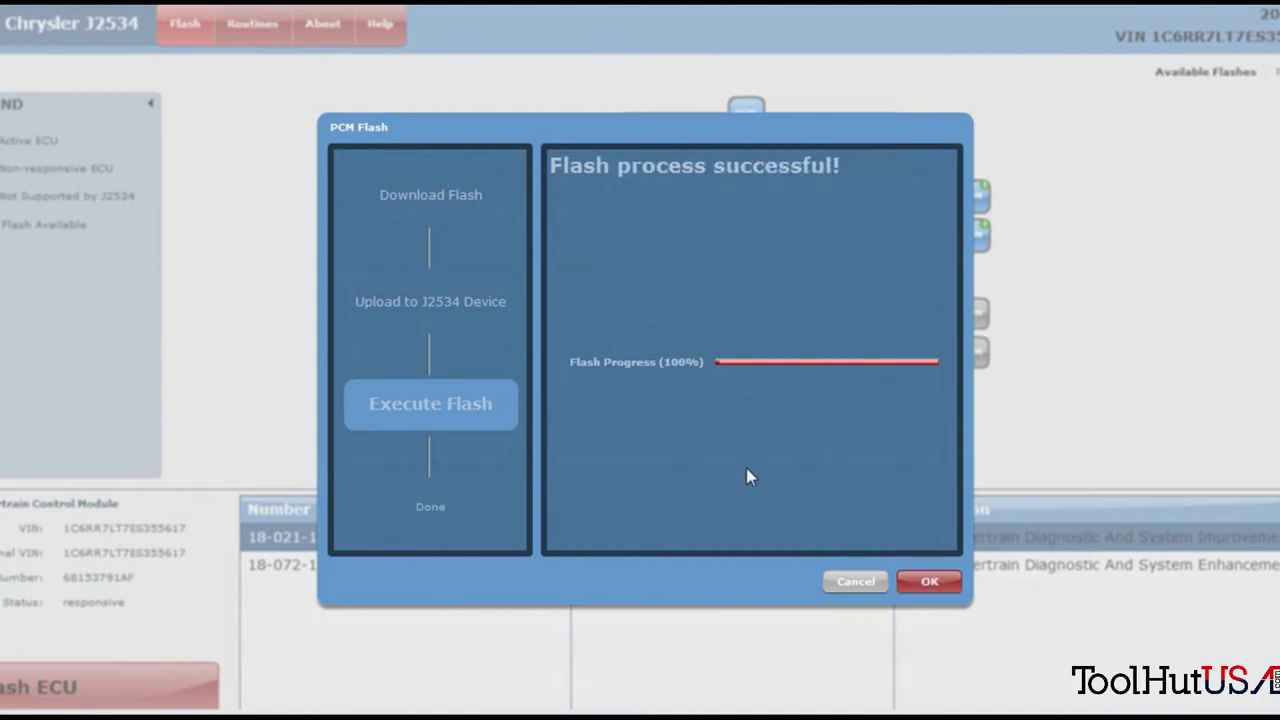
left_click(929, 583)
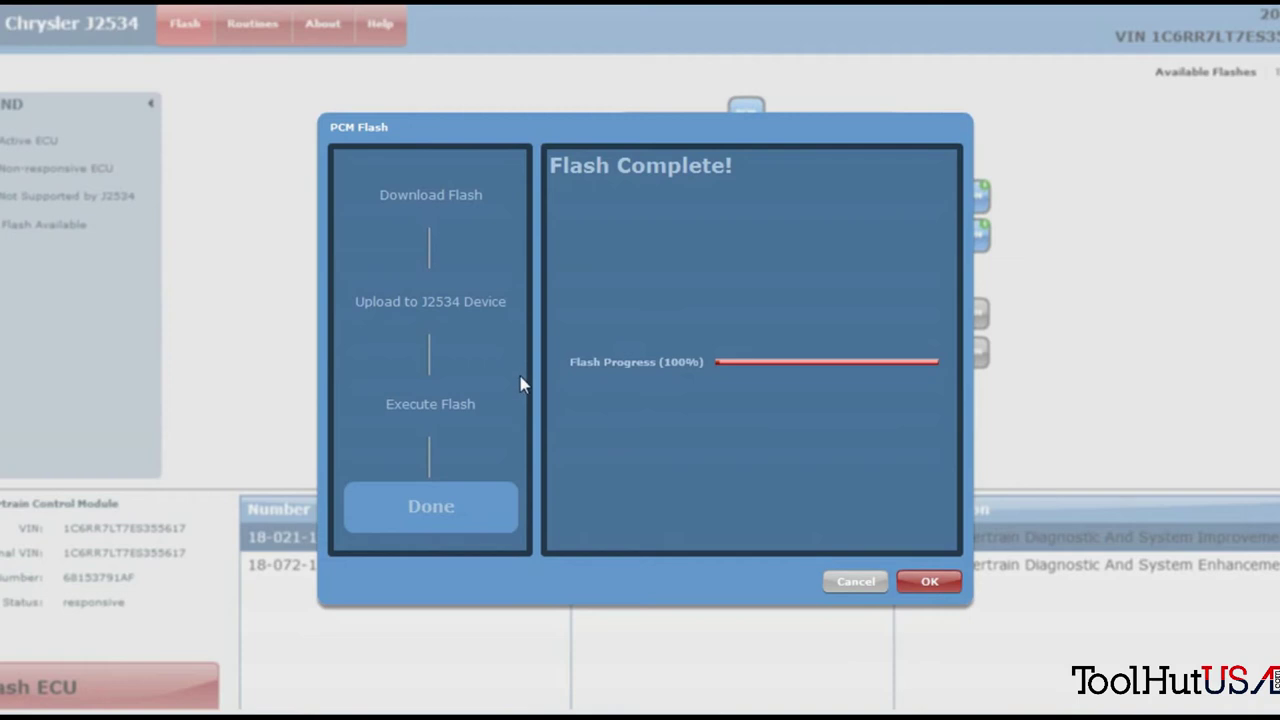
left_click(927, 581)
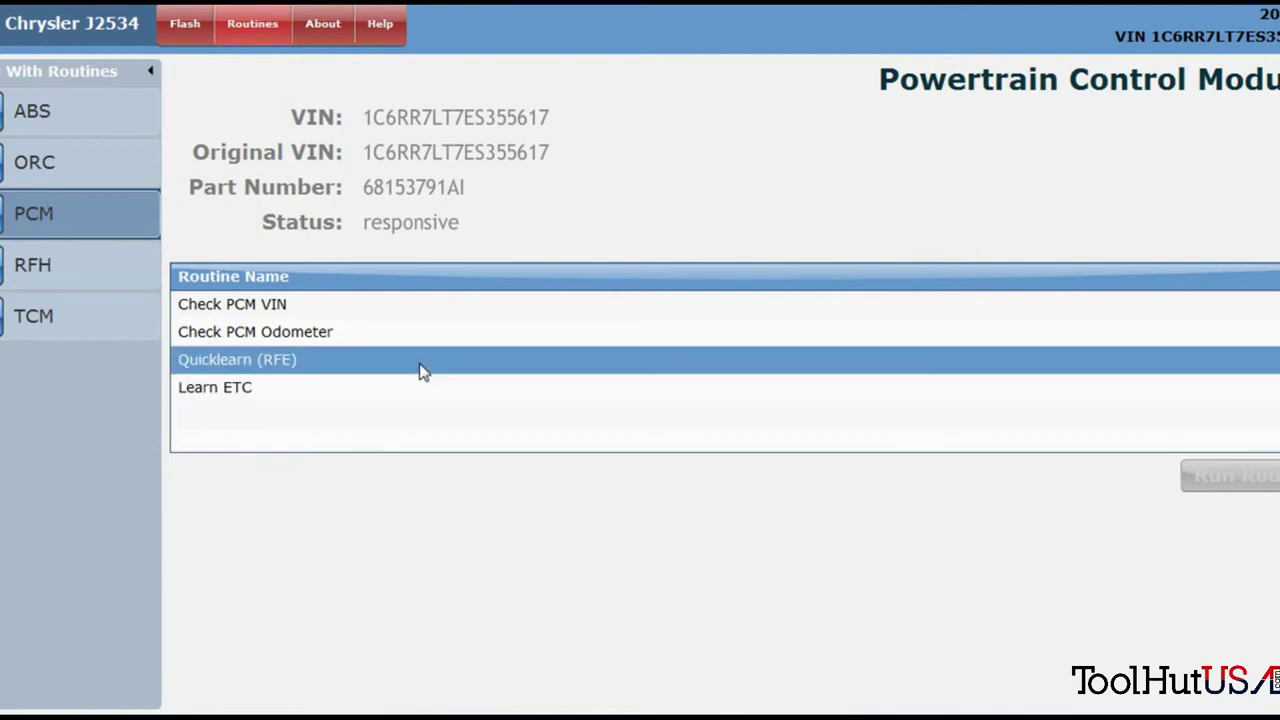
Run the RFH BCM Replaced routine and continue to the vehicle PIN field.
left_click(9, 280)
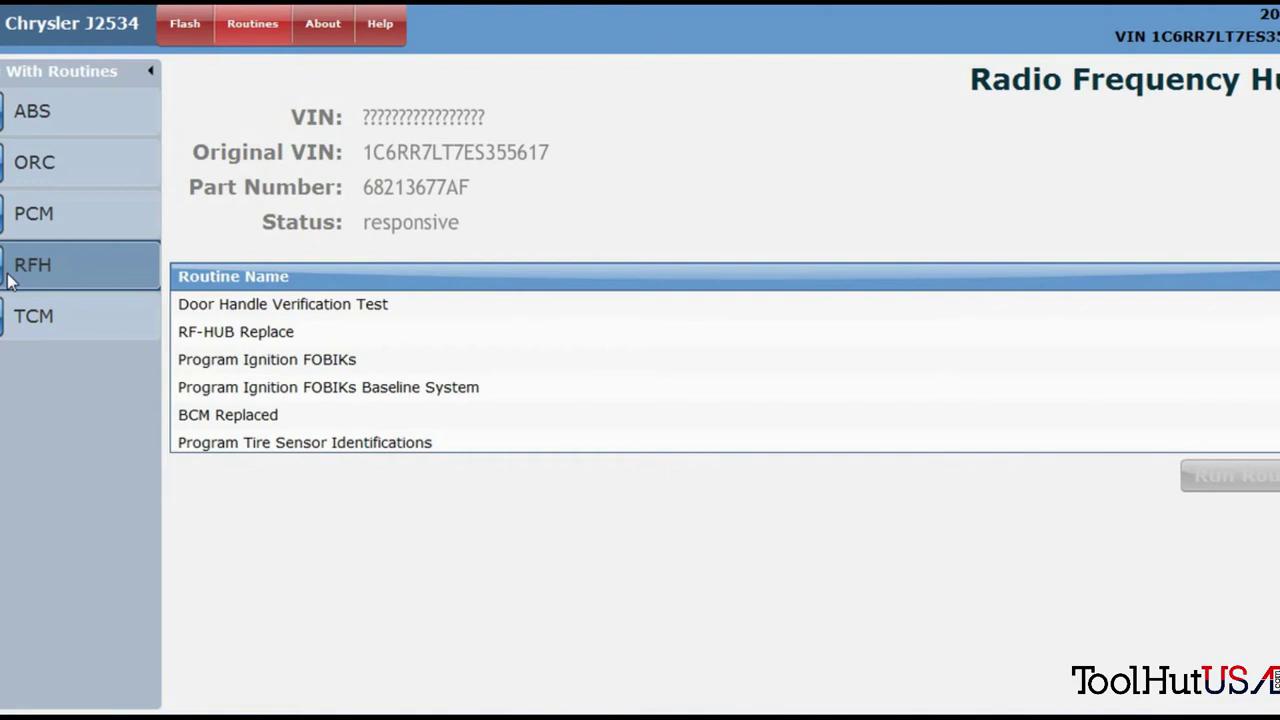
left_click(207, 412)
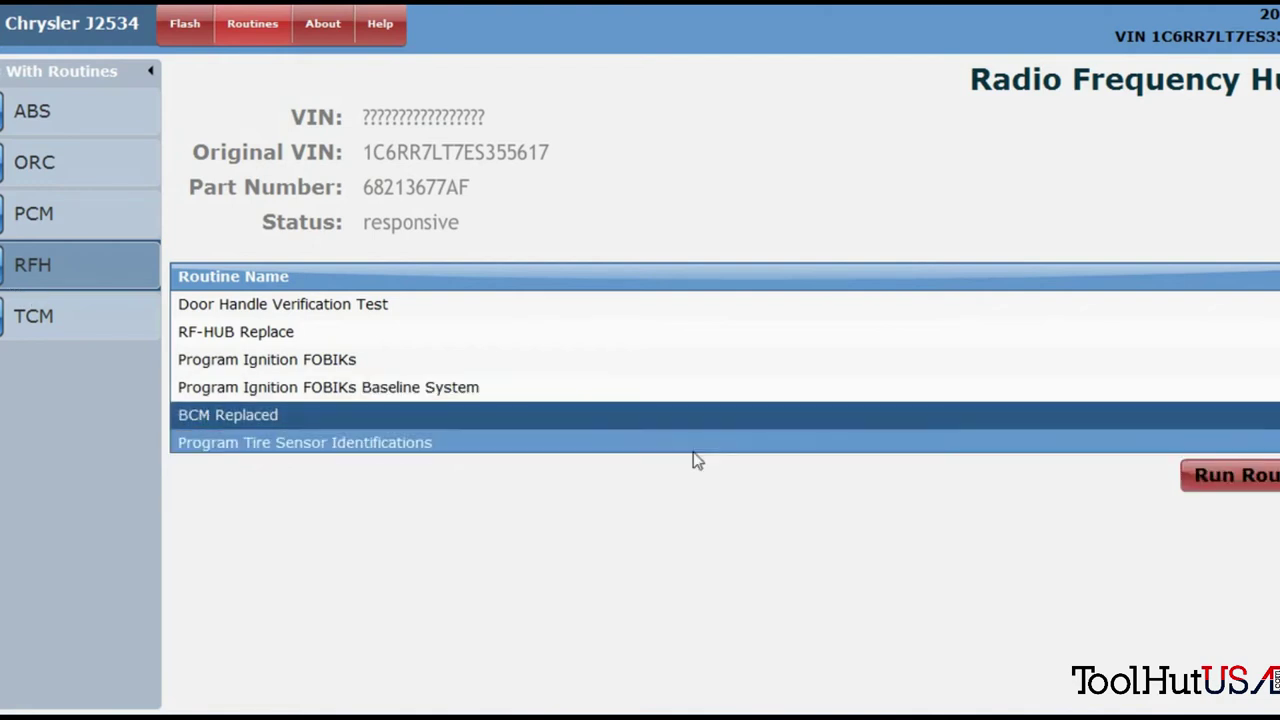
left_click(1240, 484)
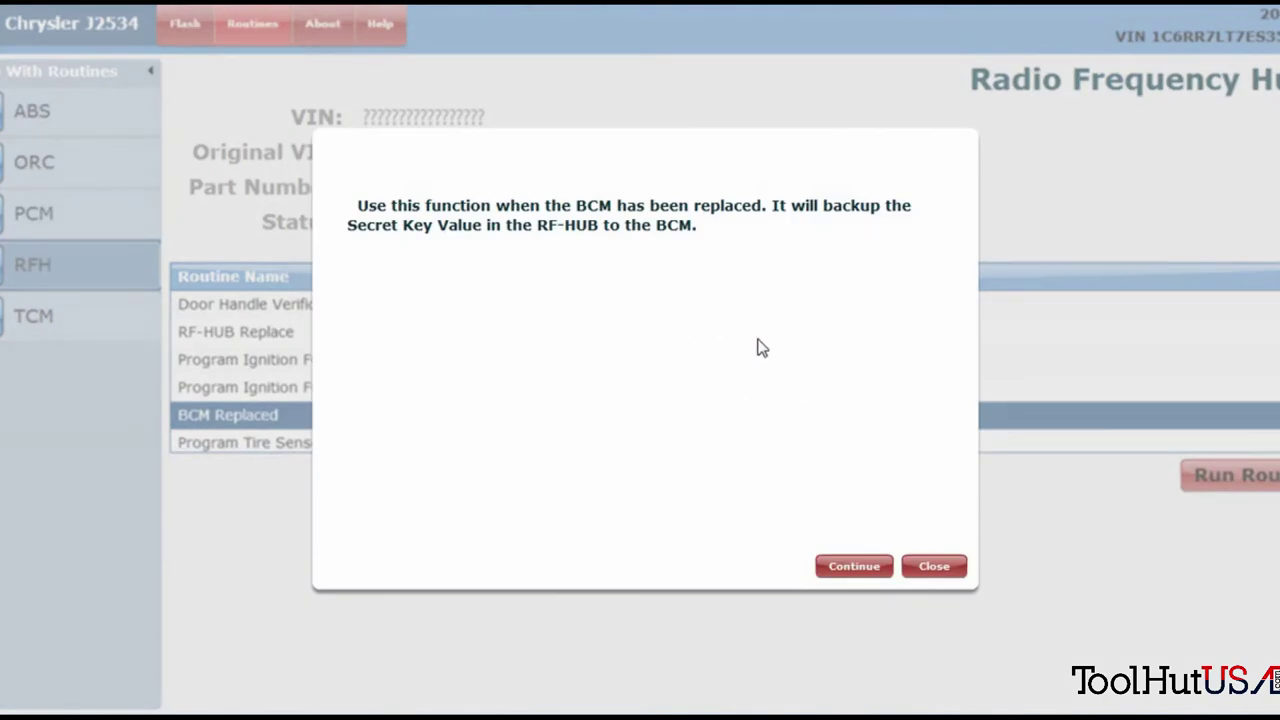
left_click(855, 566)
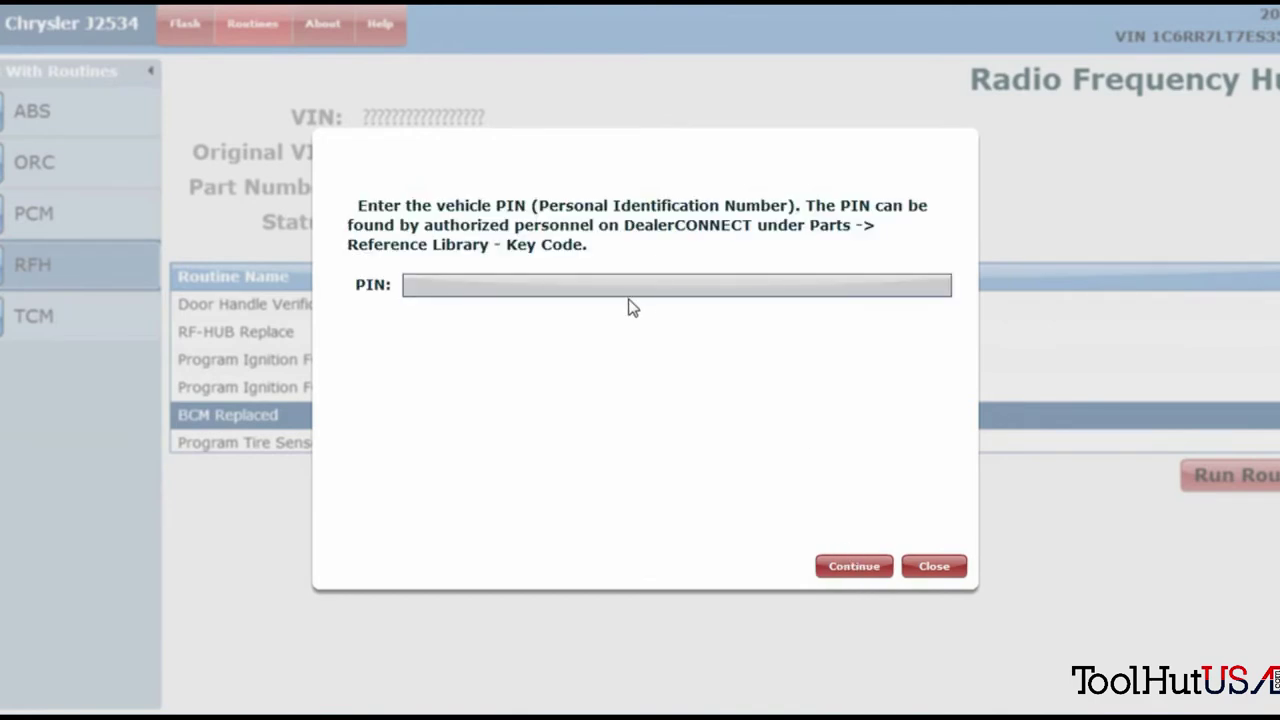
left_click(620, 291)
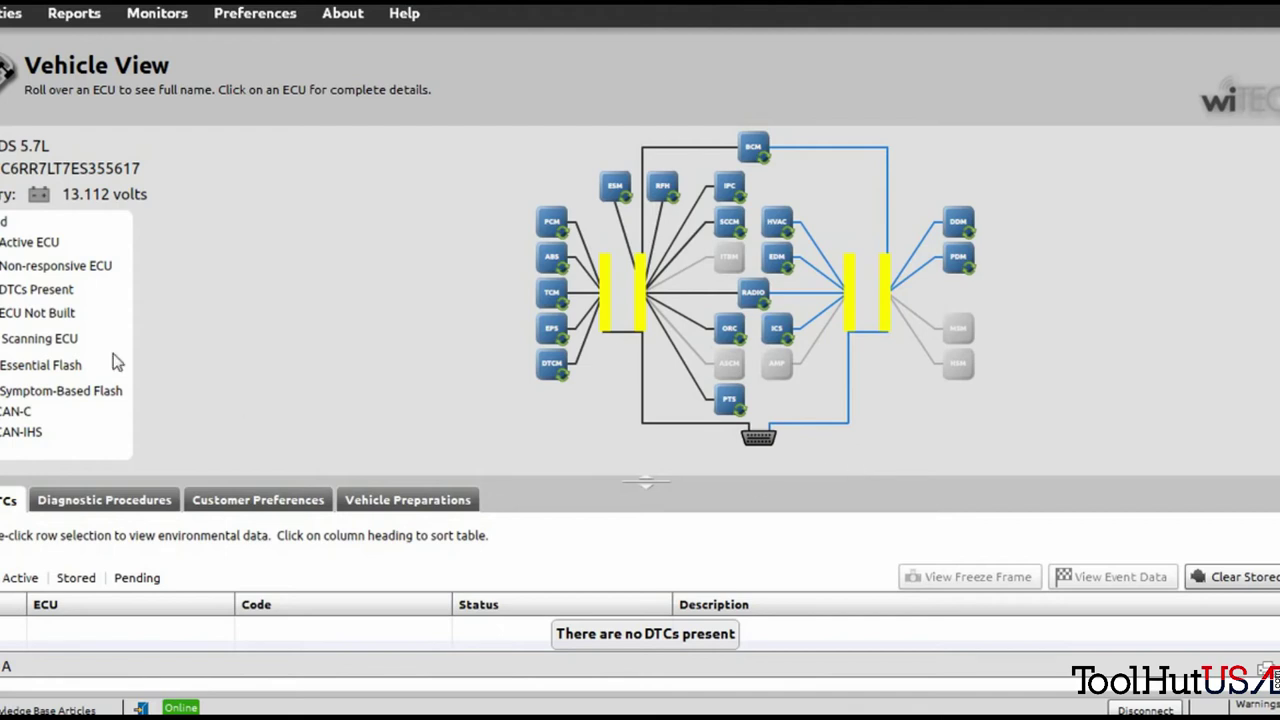
Run Restore Vehicle Configuration from the Diagnostic Procedures list.
left_click(91, 505)
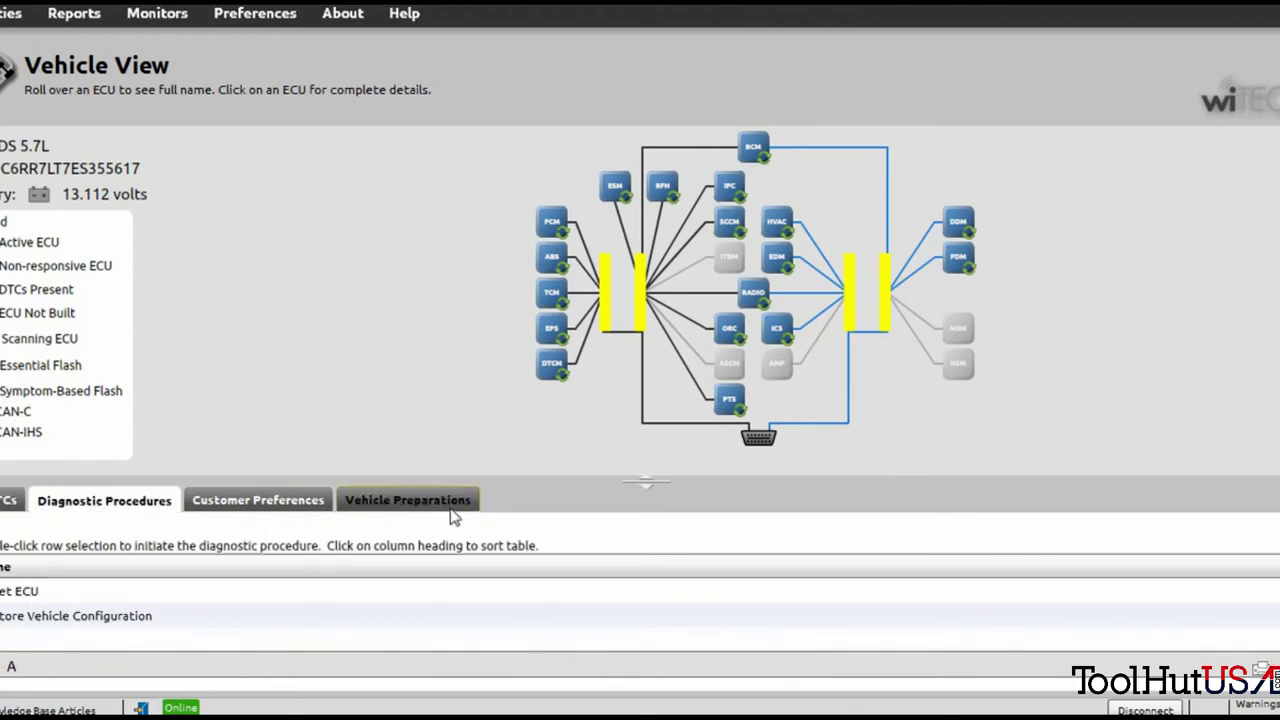
left_click(424, 617)
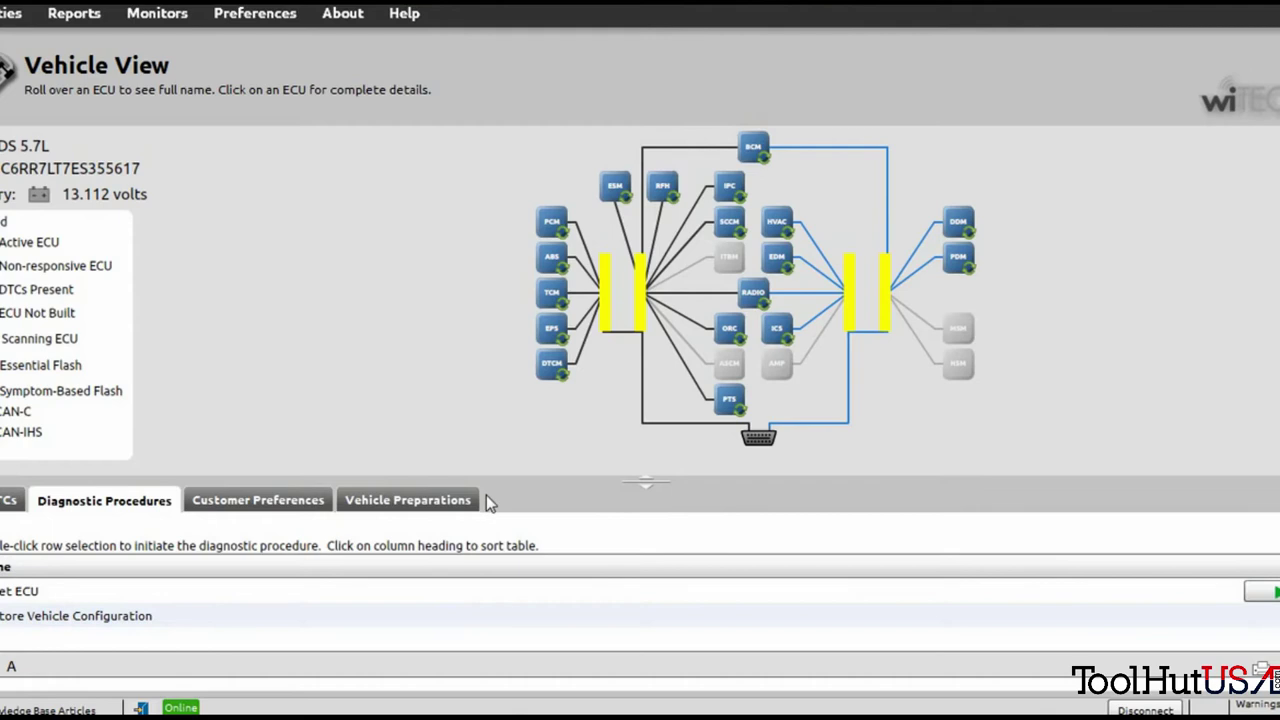
left_click_drag(640, 484, 645, 360)
left_click(622, 496)
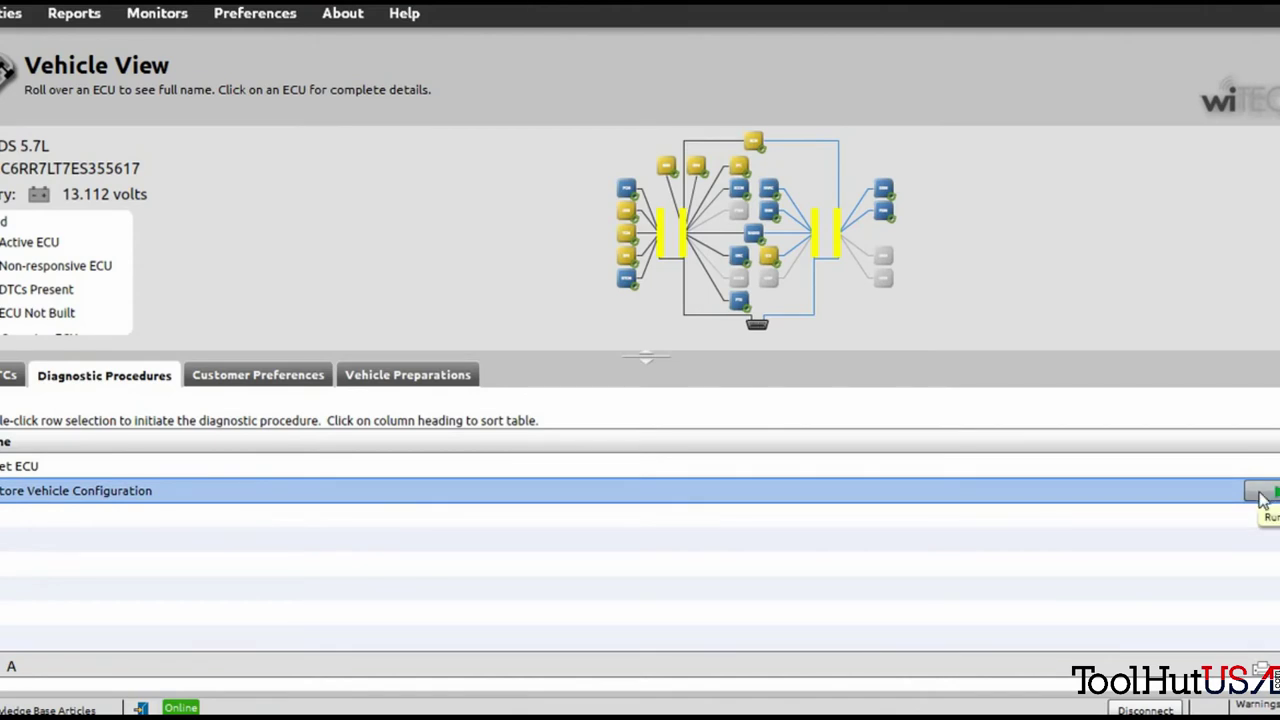
left_click(1262, 494)
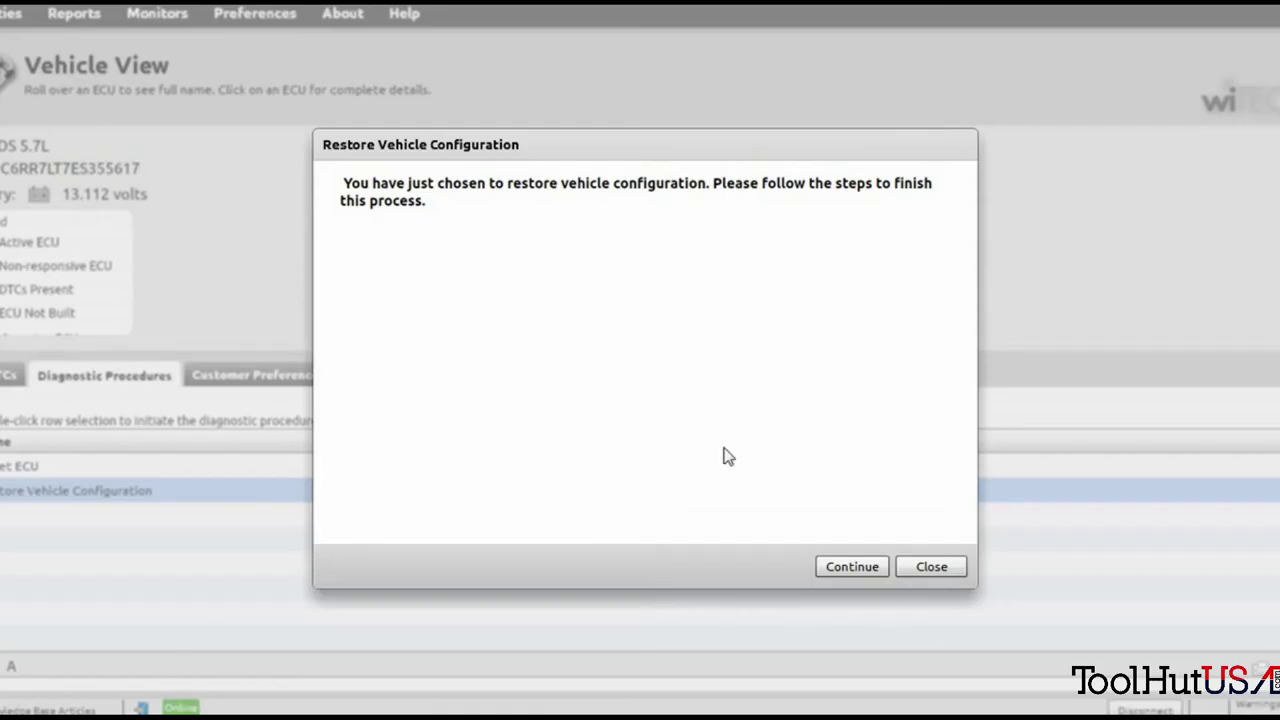
Confirm the VIN is correct and download the vehicle configuration information.
left_click(848, 567)
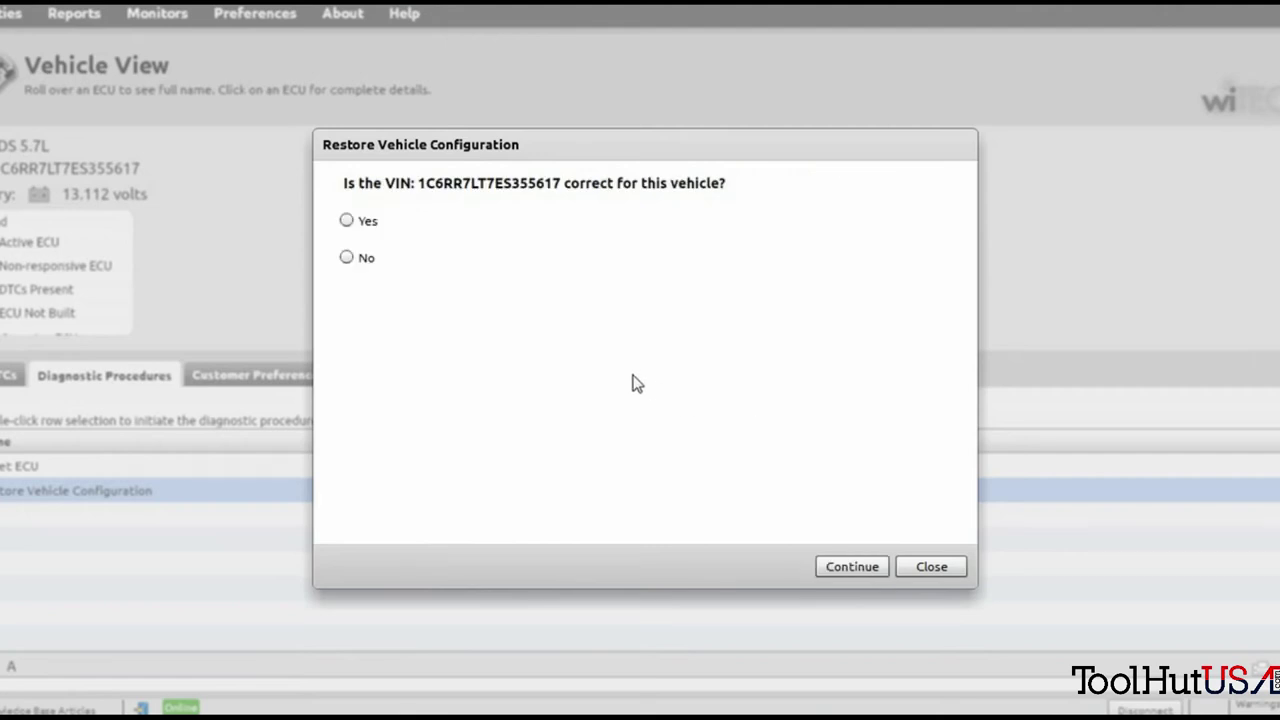
left_click(347, 221)
left_click(836, 567)
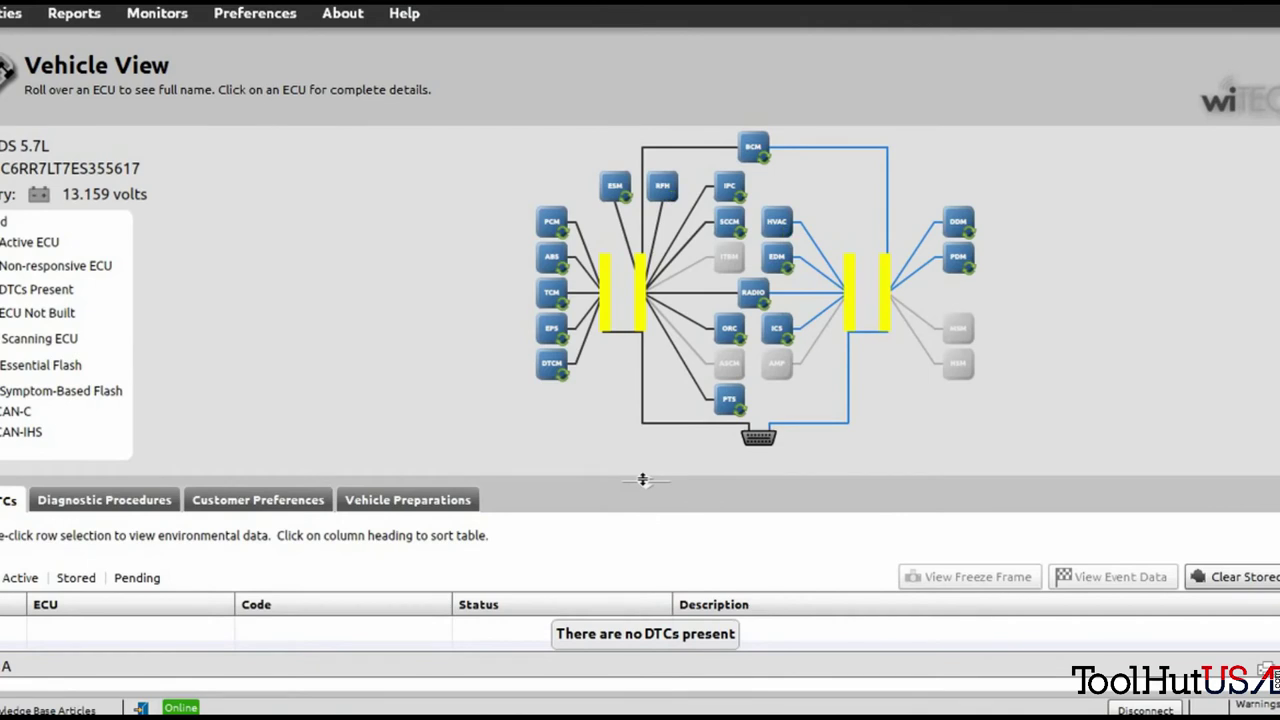
Start flashing the RF hub with the 68213677AG flash.
left_click_drag(643, 480, 637, 615)
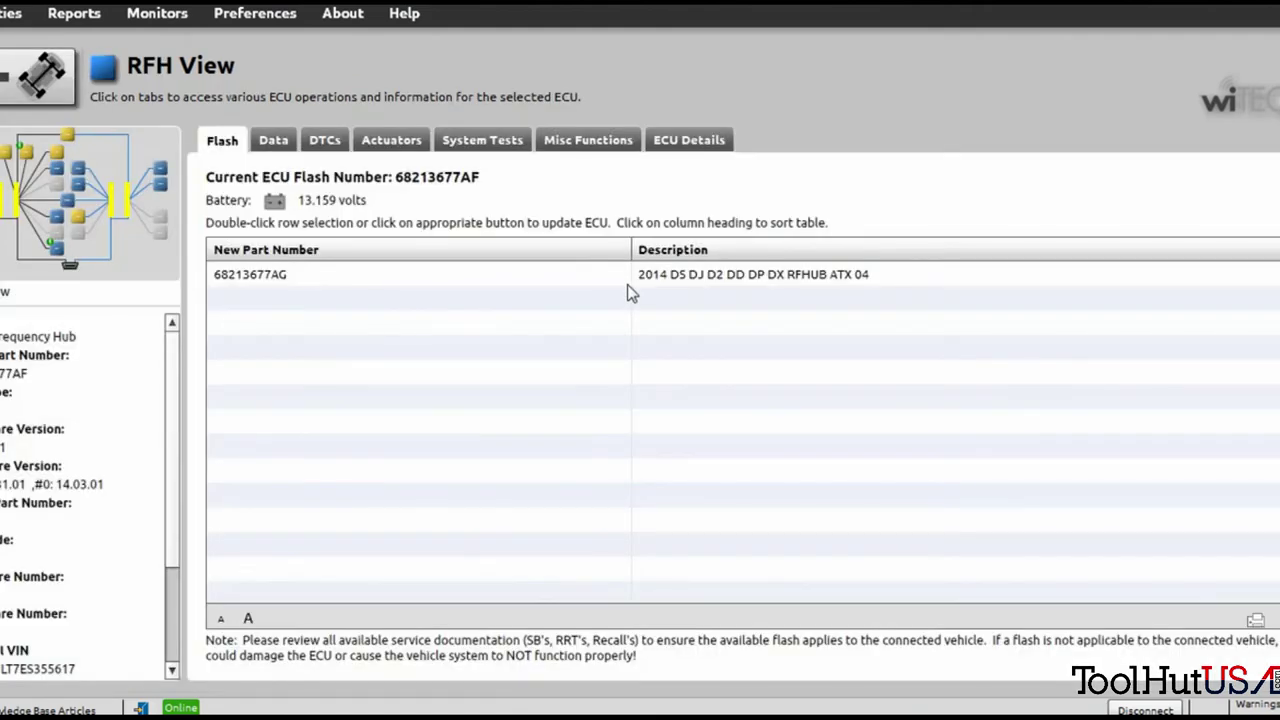
left_click(627, 283)
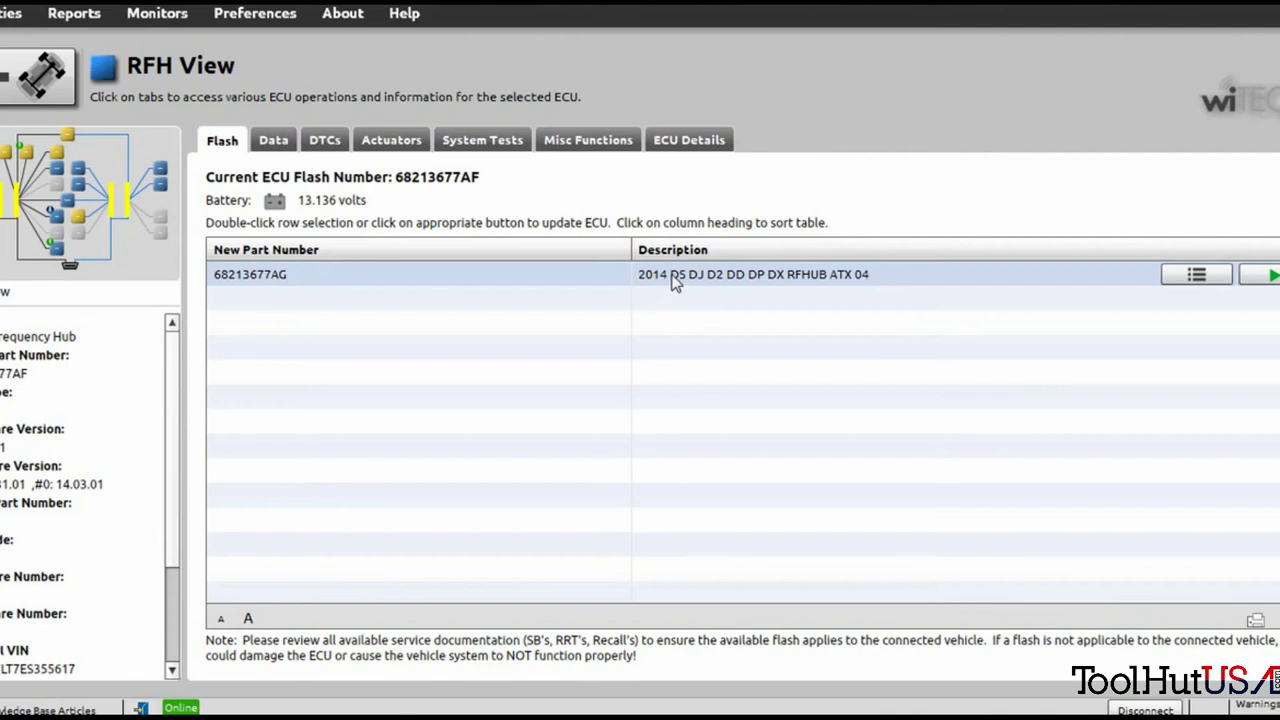
left_click(1264, 277)
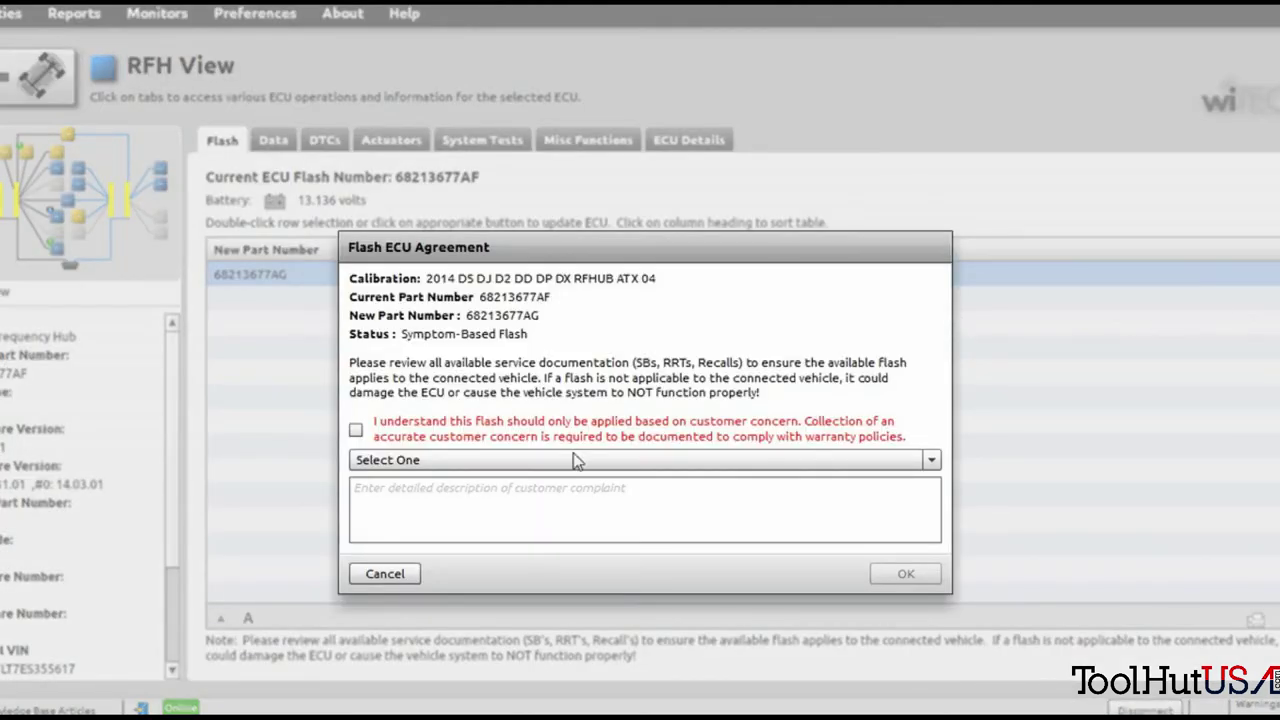
Tick the acknowledgement, dismiss the Sundown notice, choose the service-documentation reason and enter complaint 'bncm'.
left_click(356, 431)
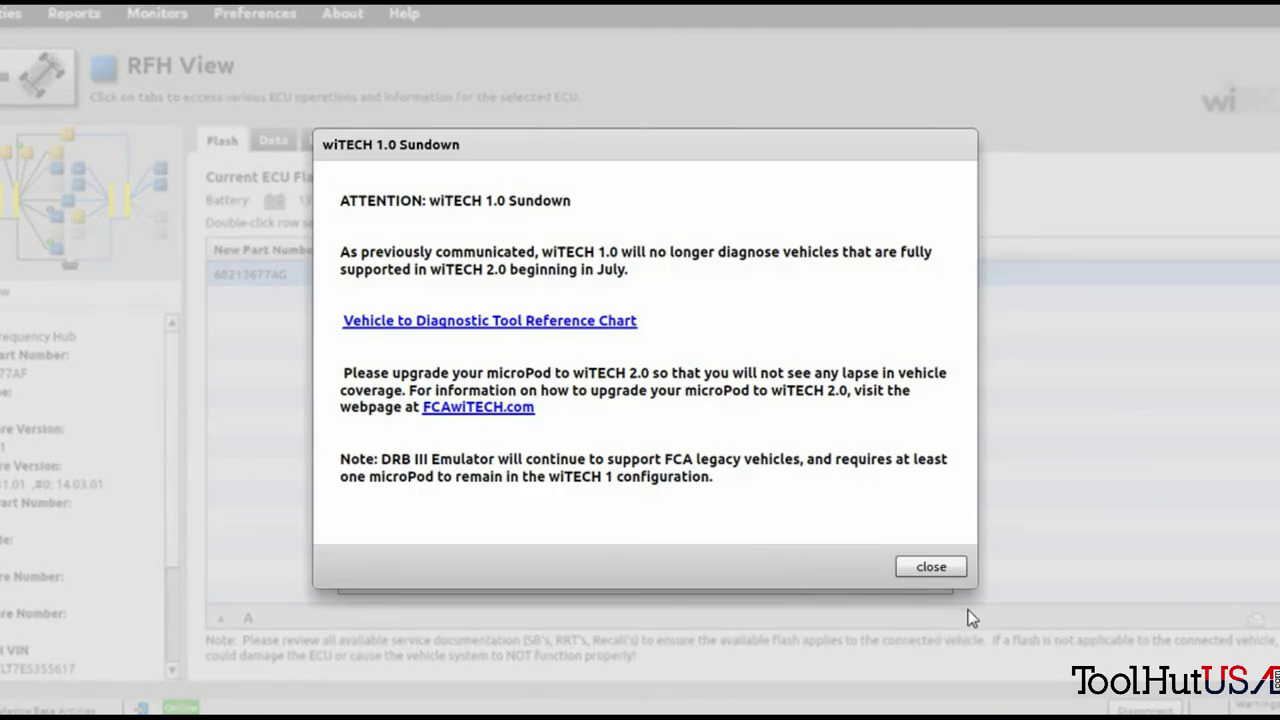
left_click(926, 564)
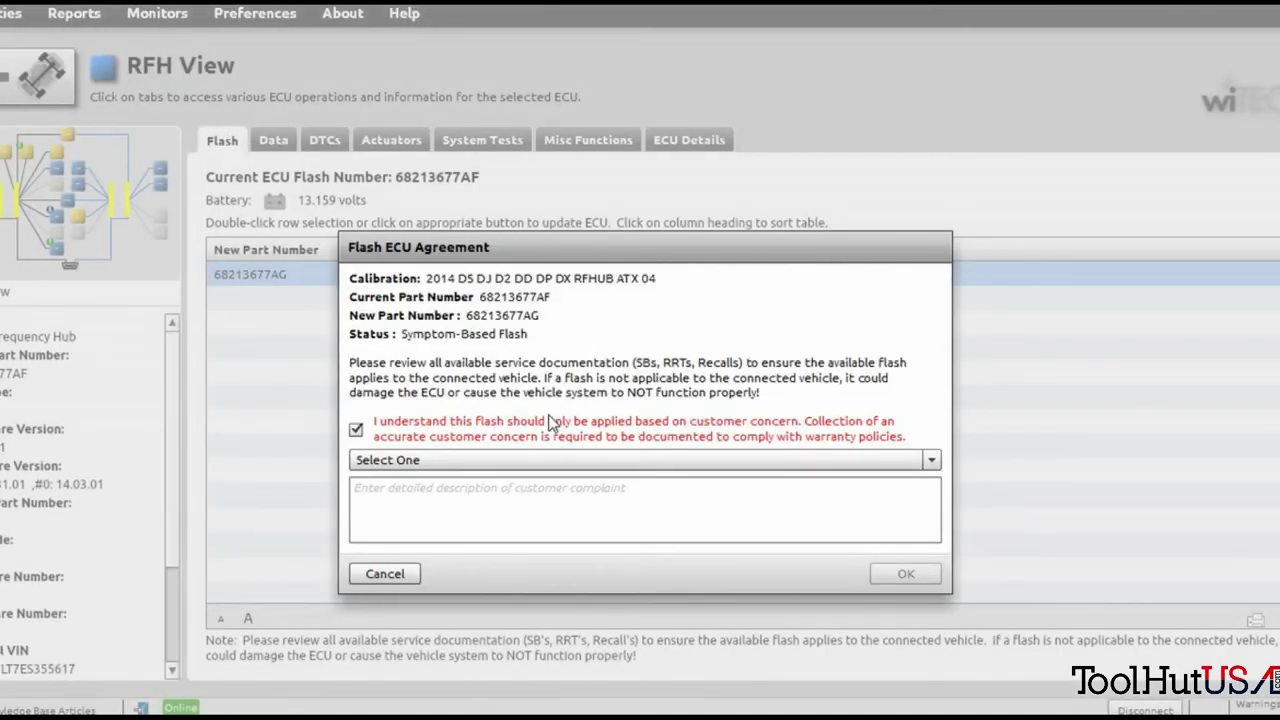
left_click(545, 459)
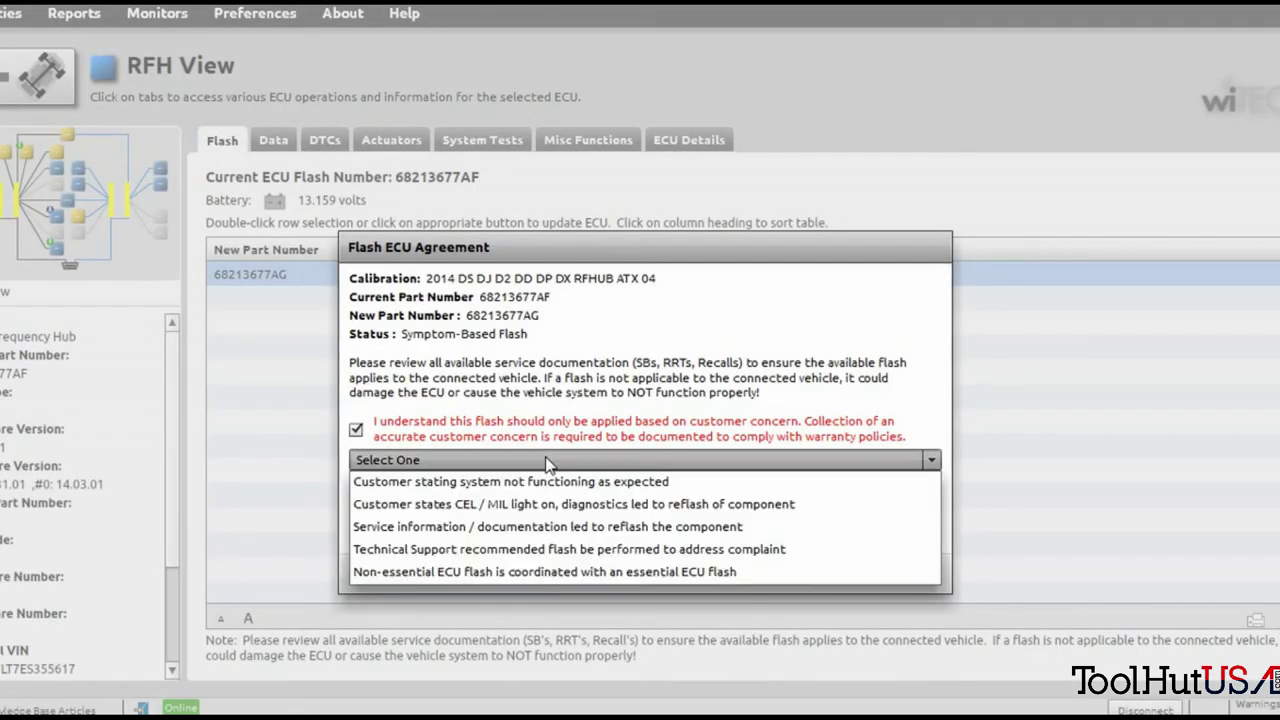
left_click(540, 526)
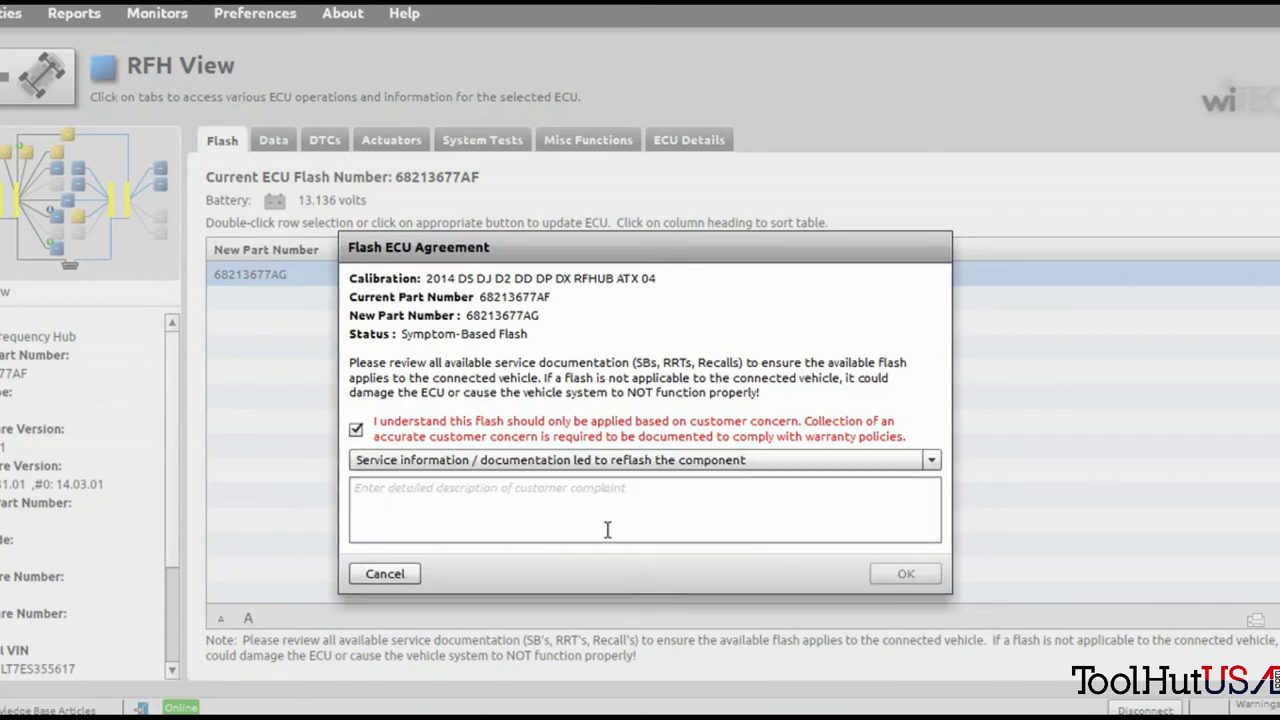
left_click(635, 522)
type("bnc")
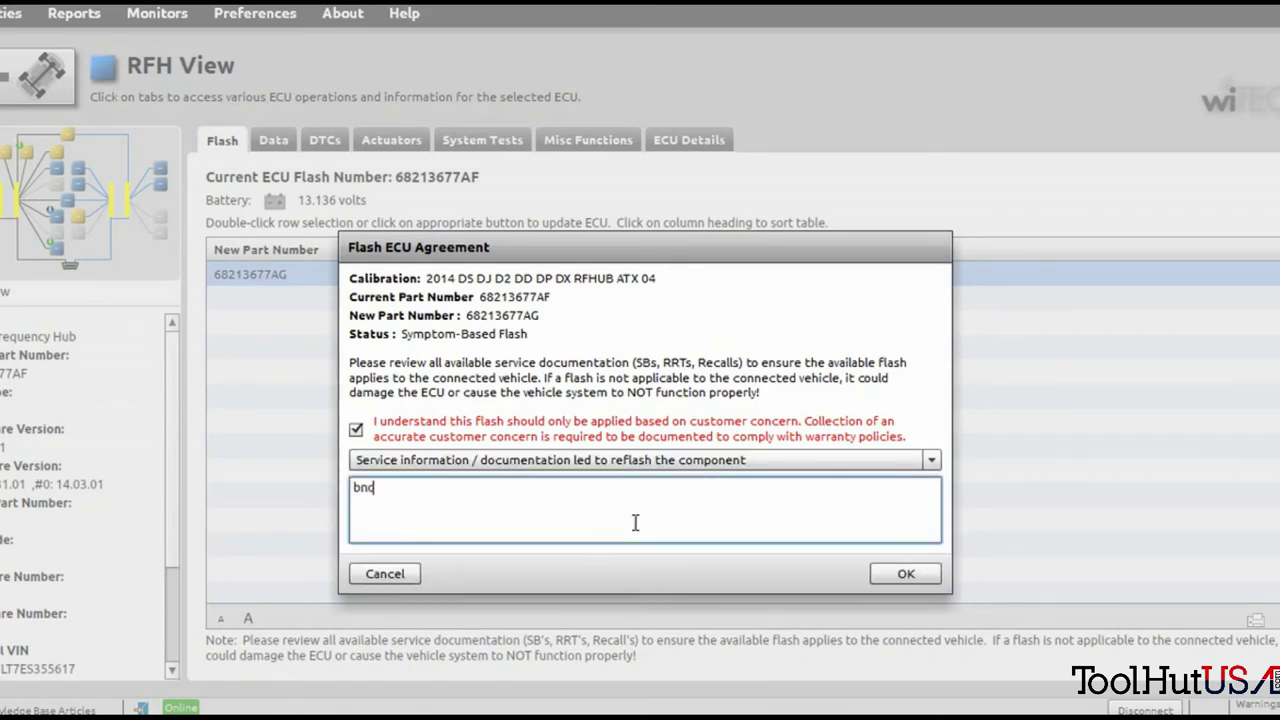
type("m")
Accept the agreement, confirm documentation review and run the RFH flash to 99%.
left_click(900, 574)
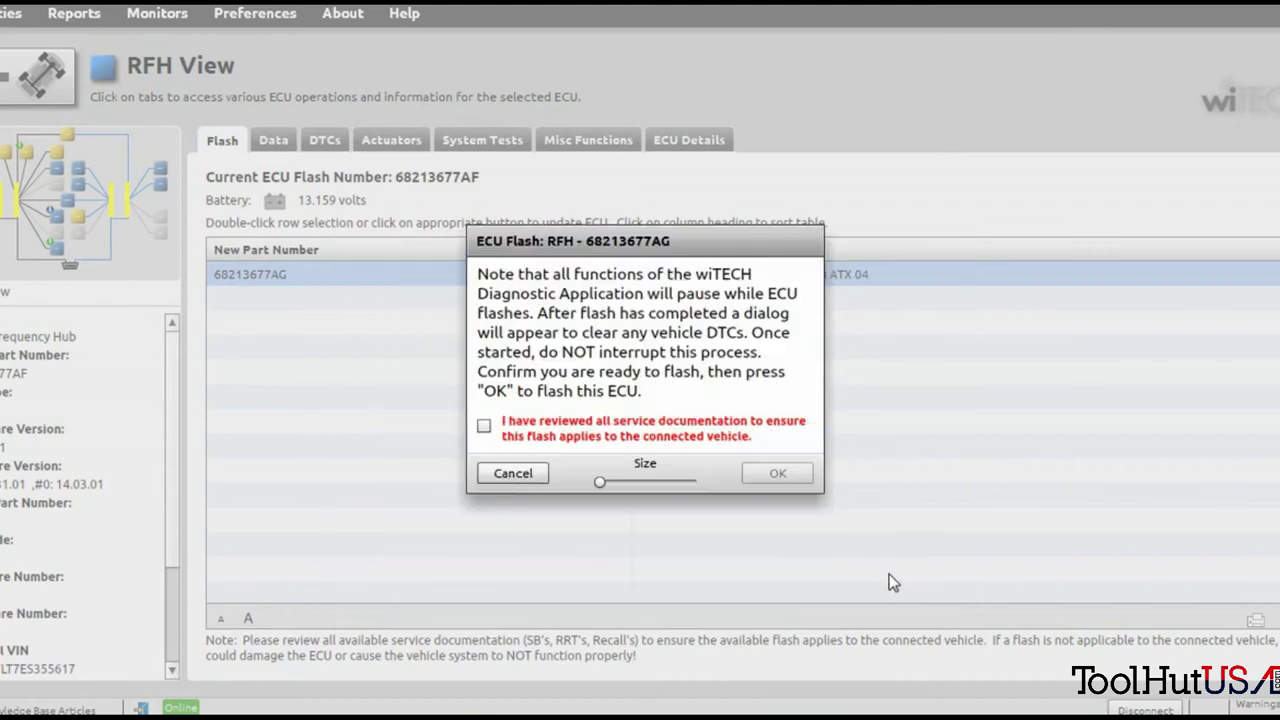
left_click(485, 427)
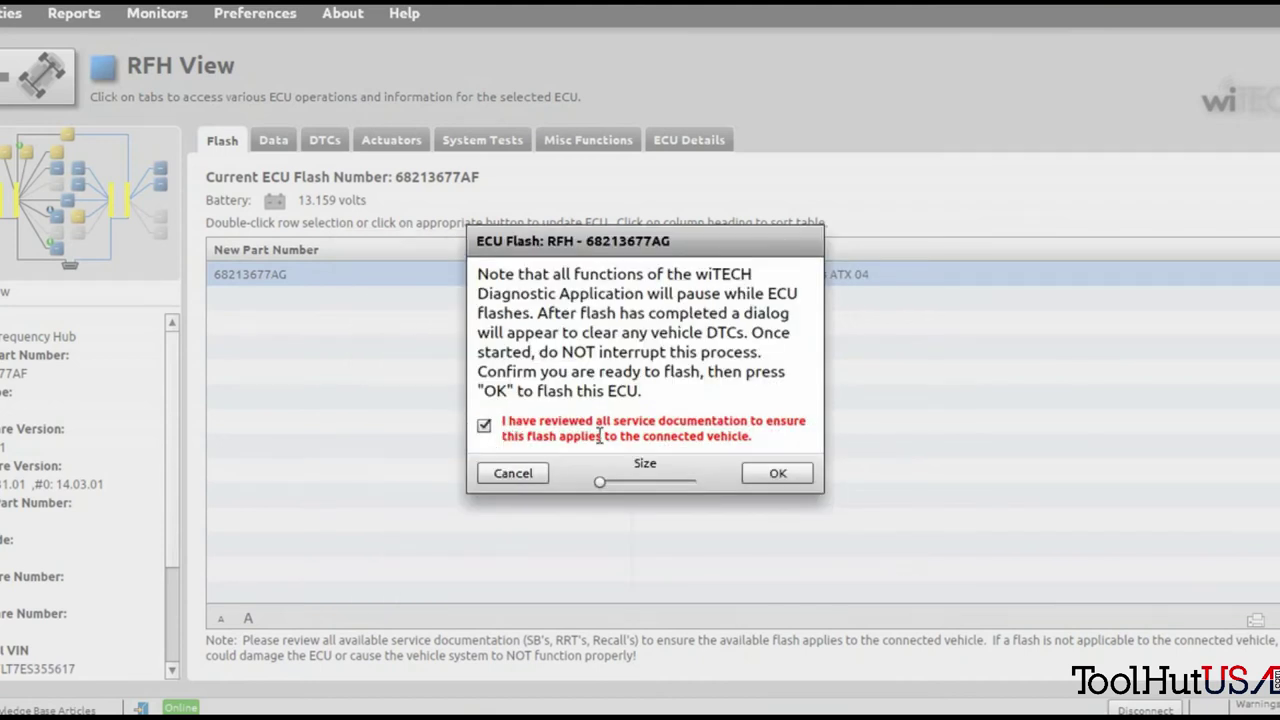
left_click(760, 477)
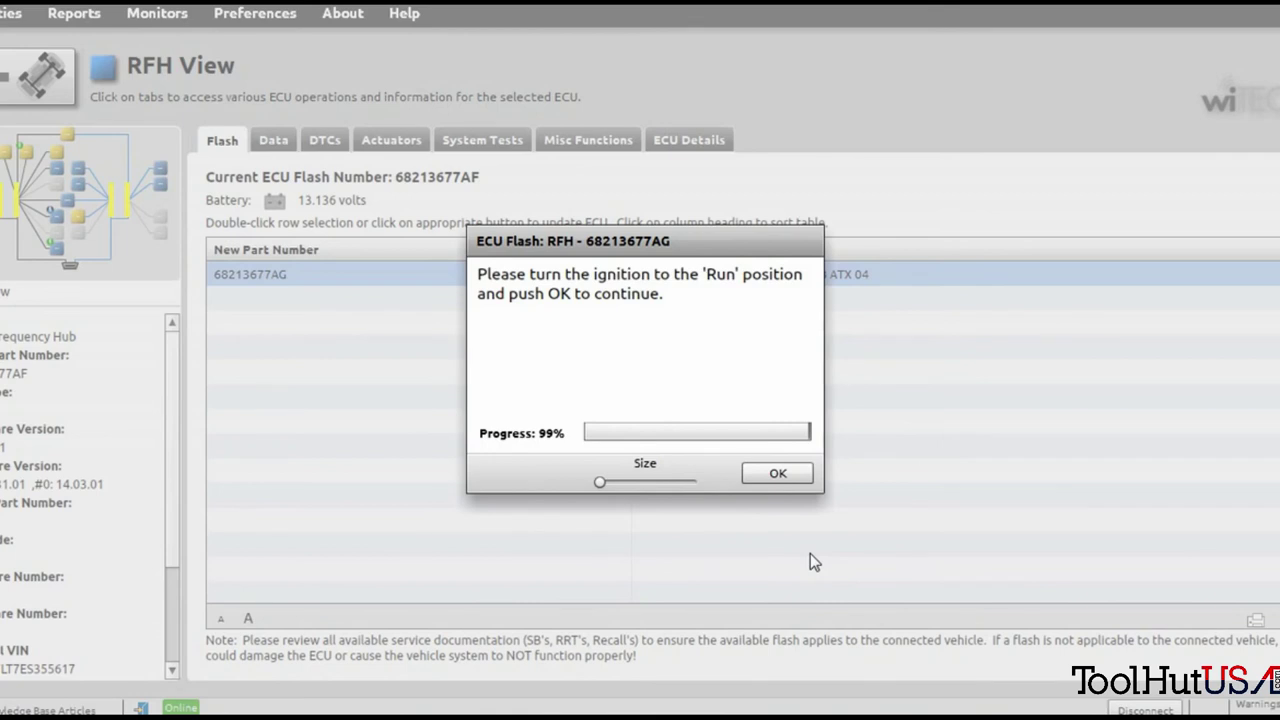
Confirm the ignition is in Run so the RFH flash completes at 100%.
left_click(765, 478)
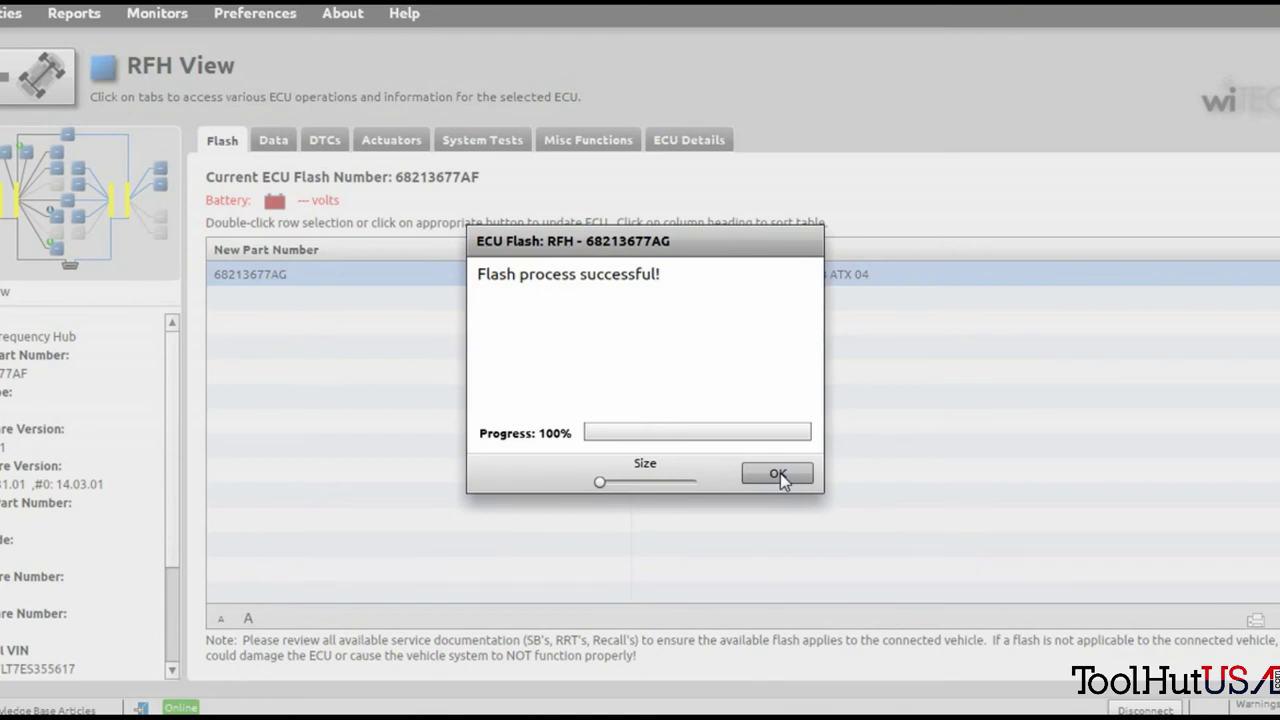
Acknowledge the flash success, clear DTCs, and select BCM Replaced under RFH Misc Functions.
left_click(780, 473)
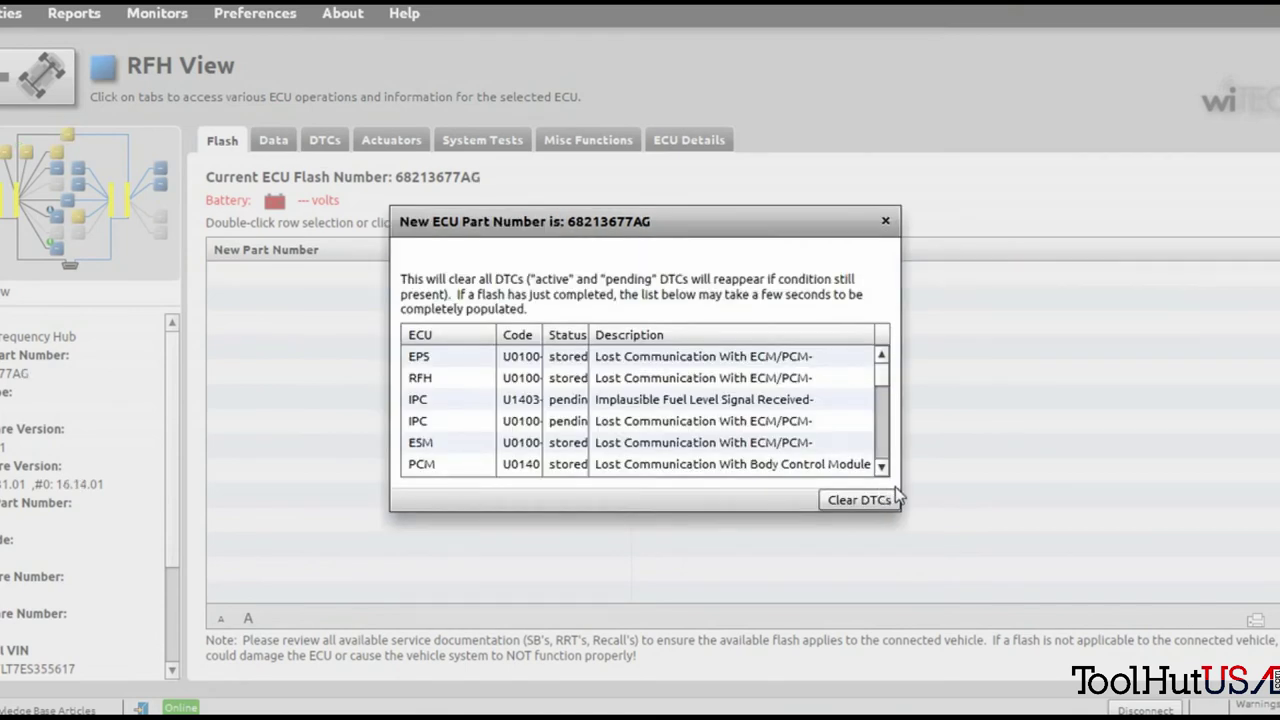
left_click(872, 500)
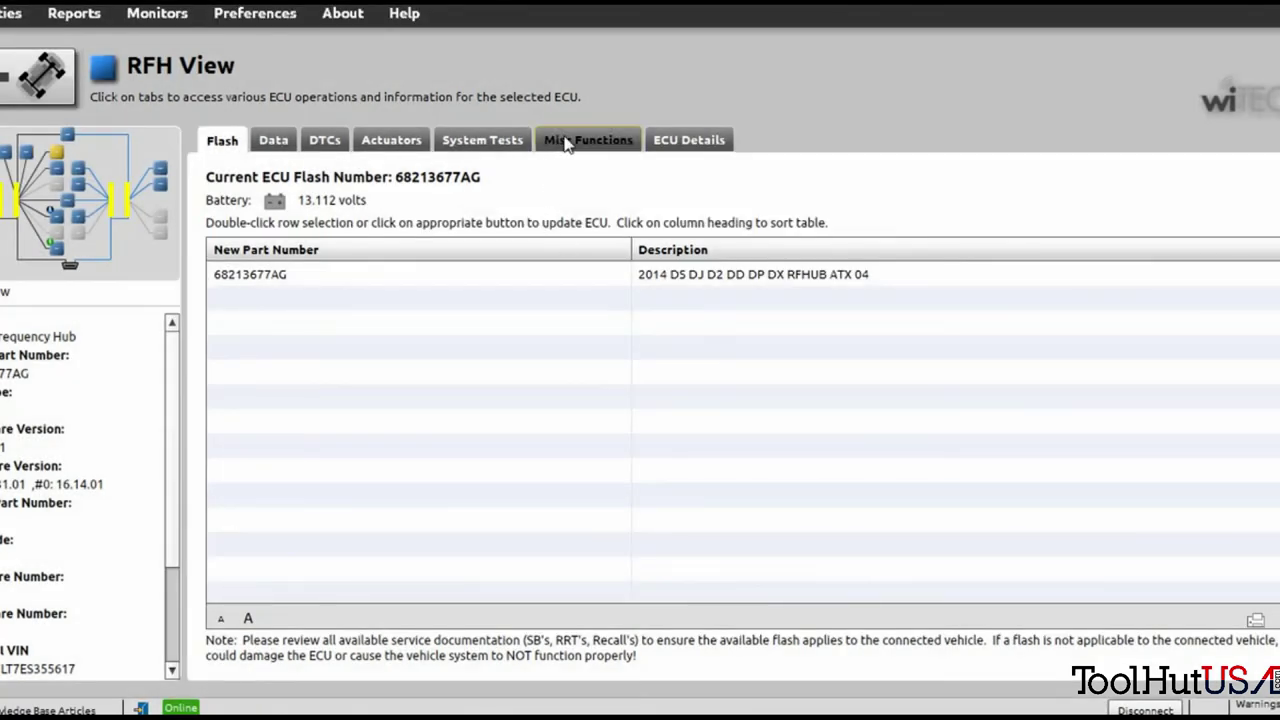
left_click(566, 143)
left_click(556, 329)
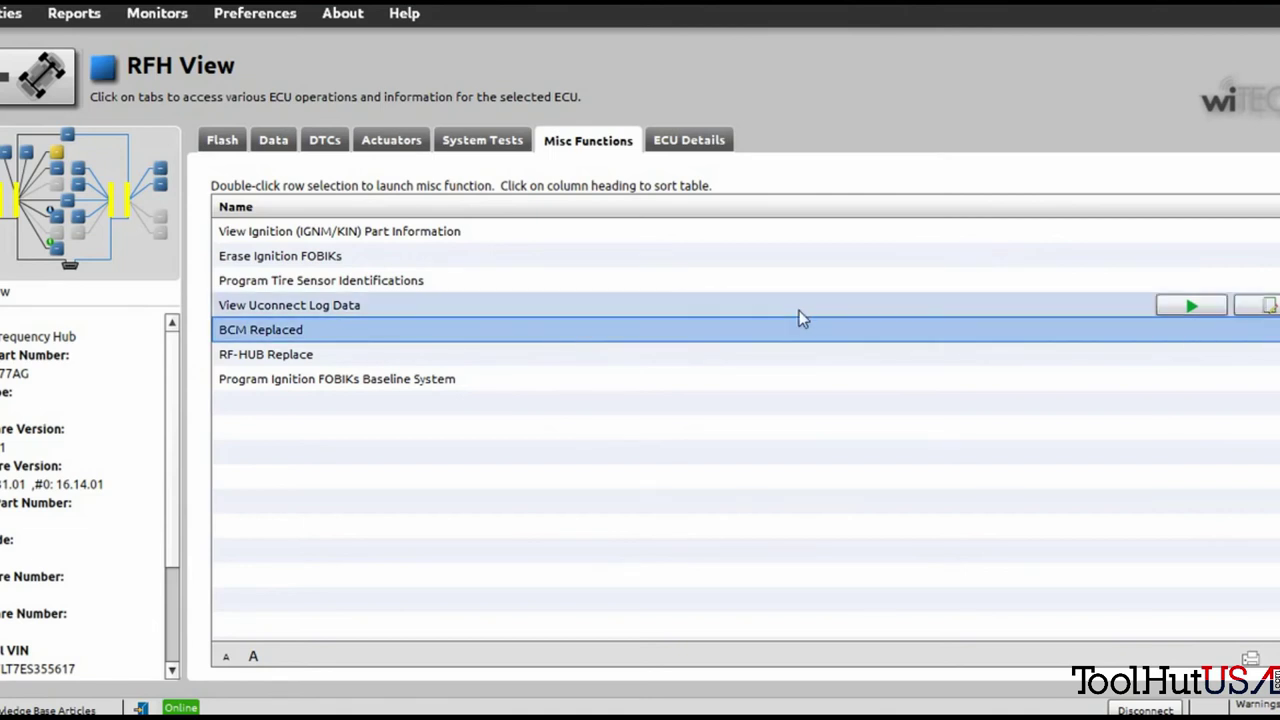
Start the BCM Replaced routine and submit the vehicle PIN.
left_click(1189, 329)
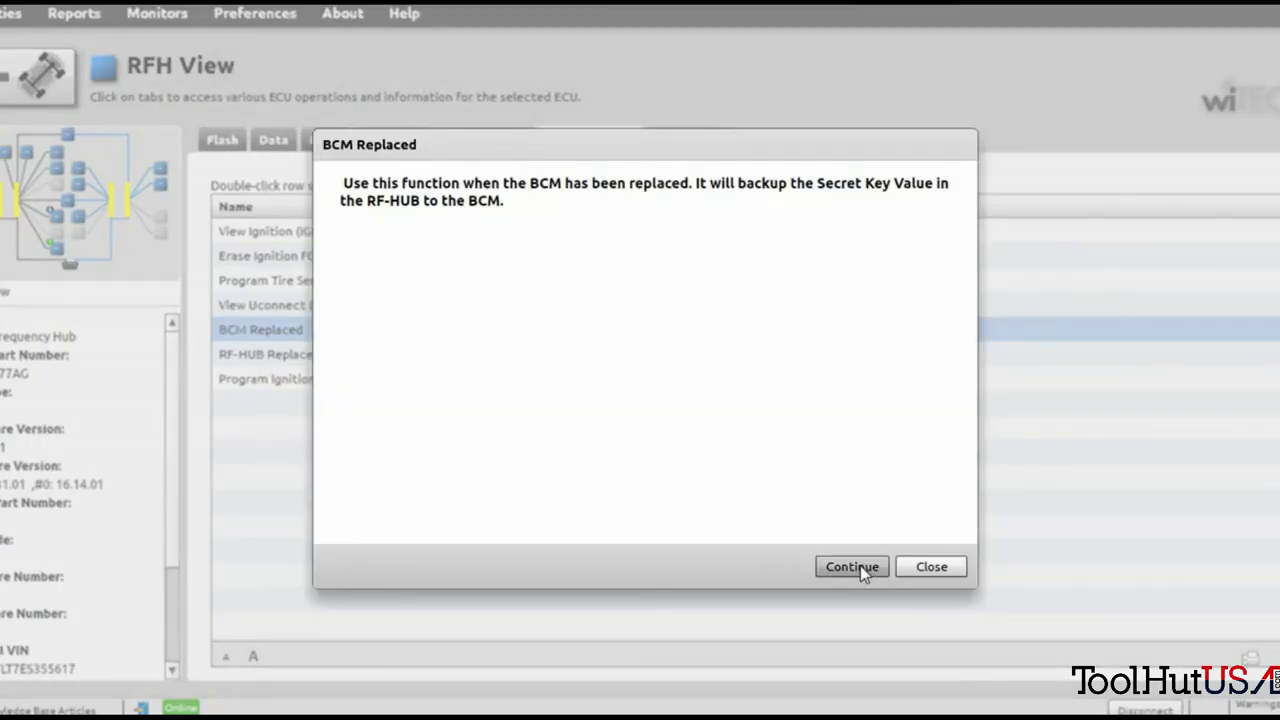
left_click(852, 566)
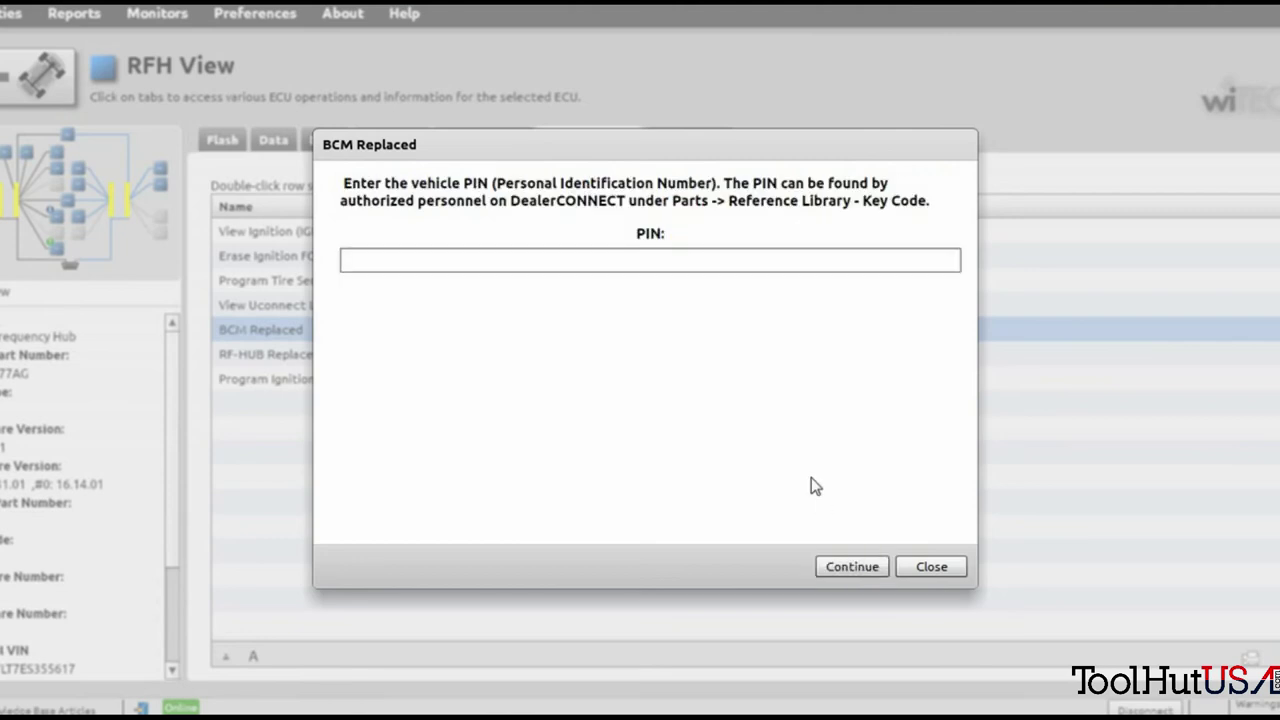
left_click(645, 262)
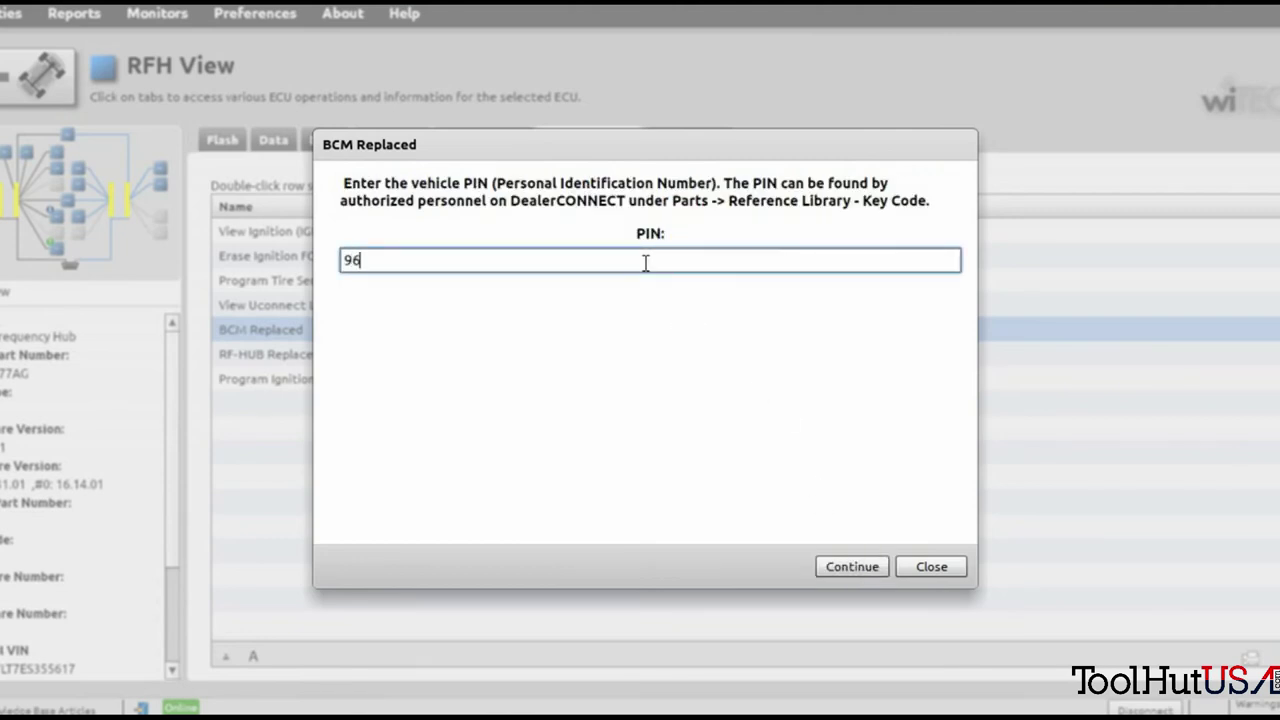
left_click(838, 566)
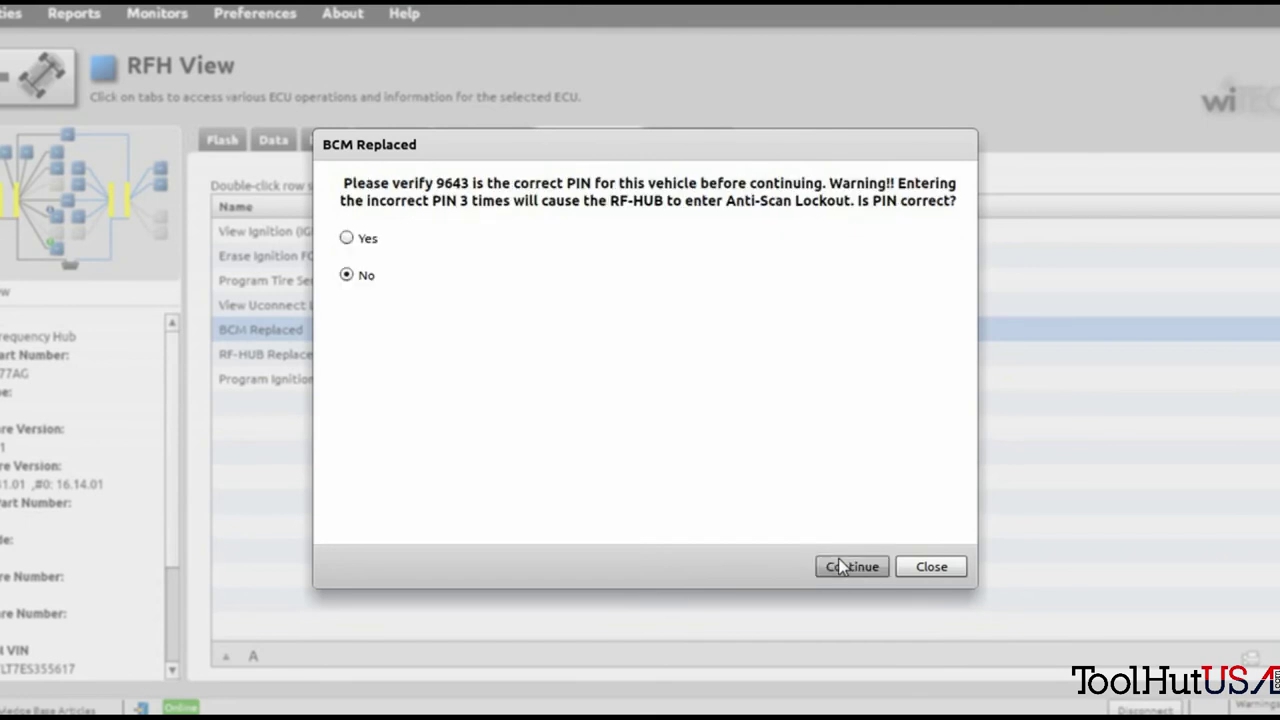
Confirm the PIN, transfer the Secret Key from RF-HUB to BCM, and return to Vehicle View.
left_click(347, 238)
left_click(845, 568)
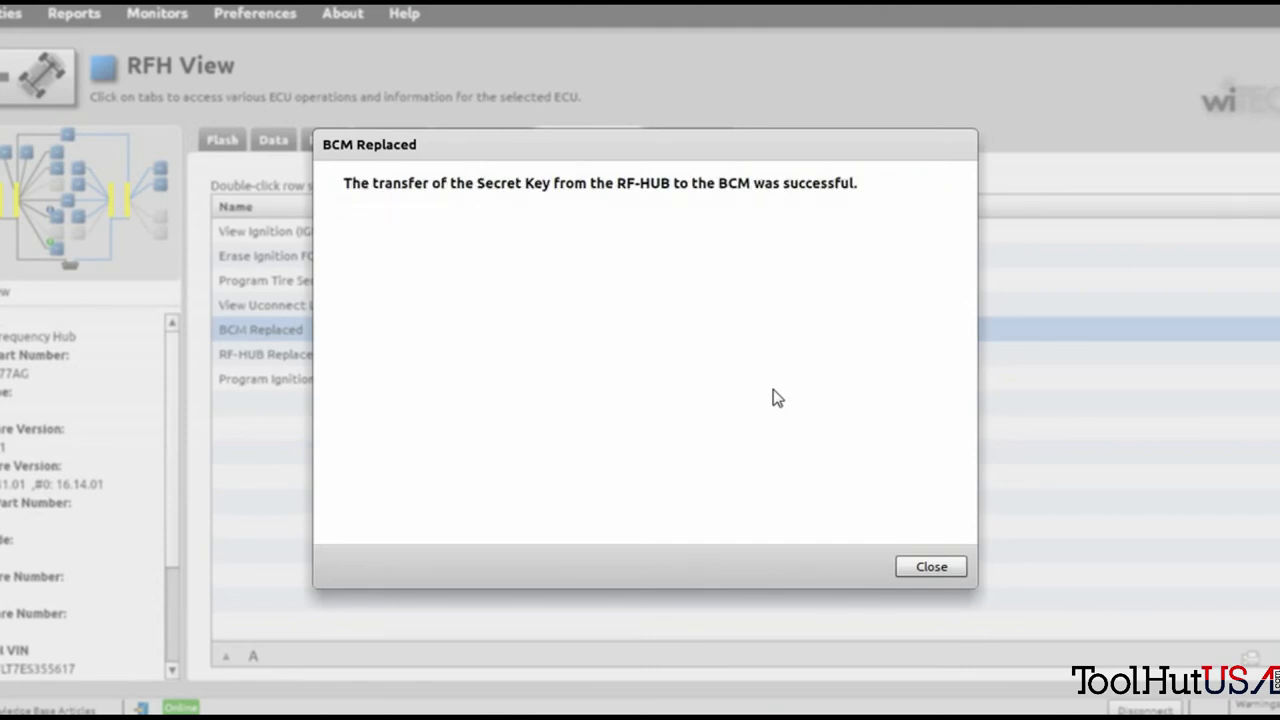
left_click(940, 569)
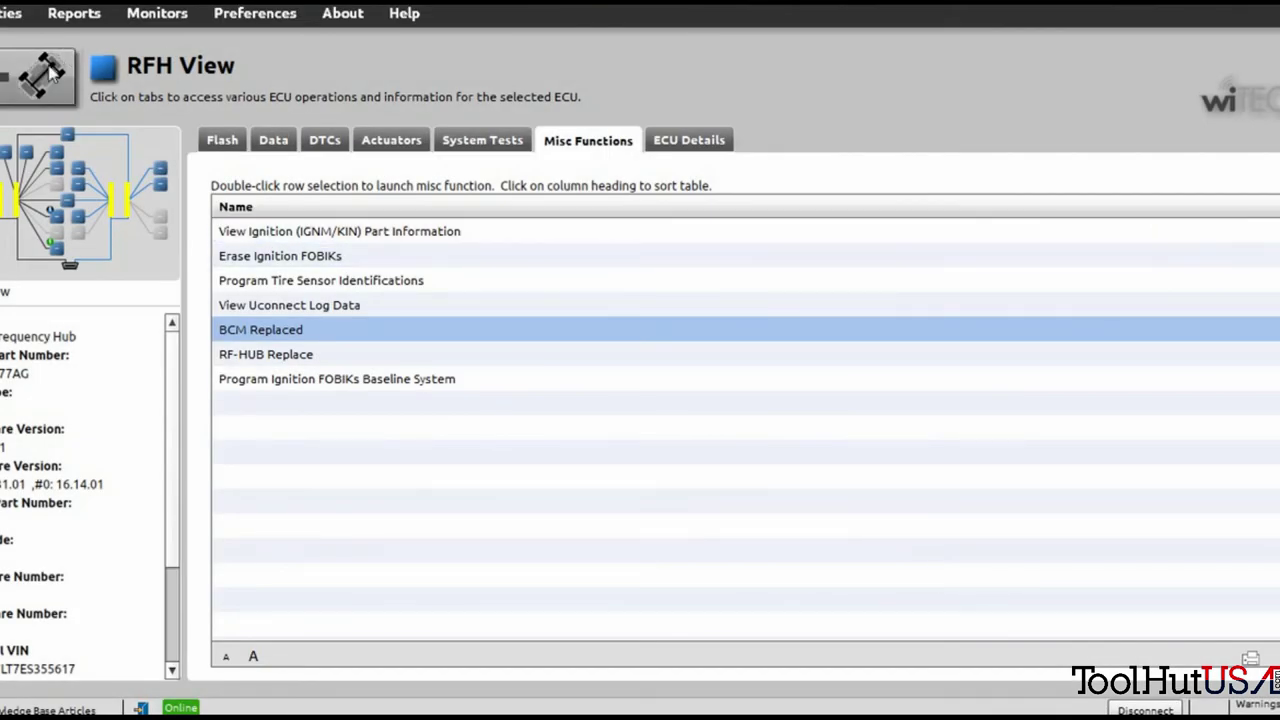
left_click(40, 88)
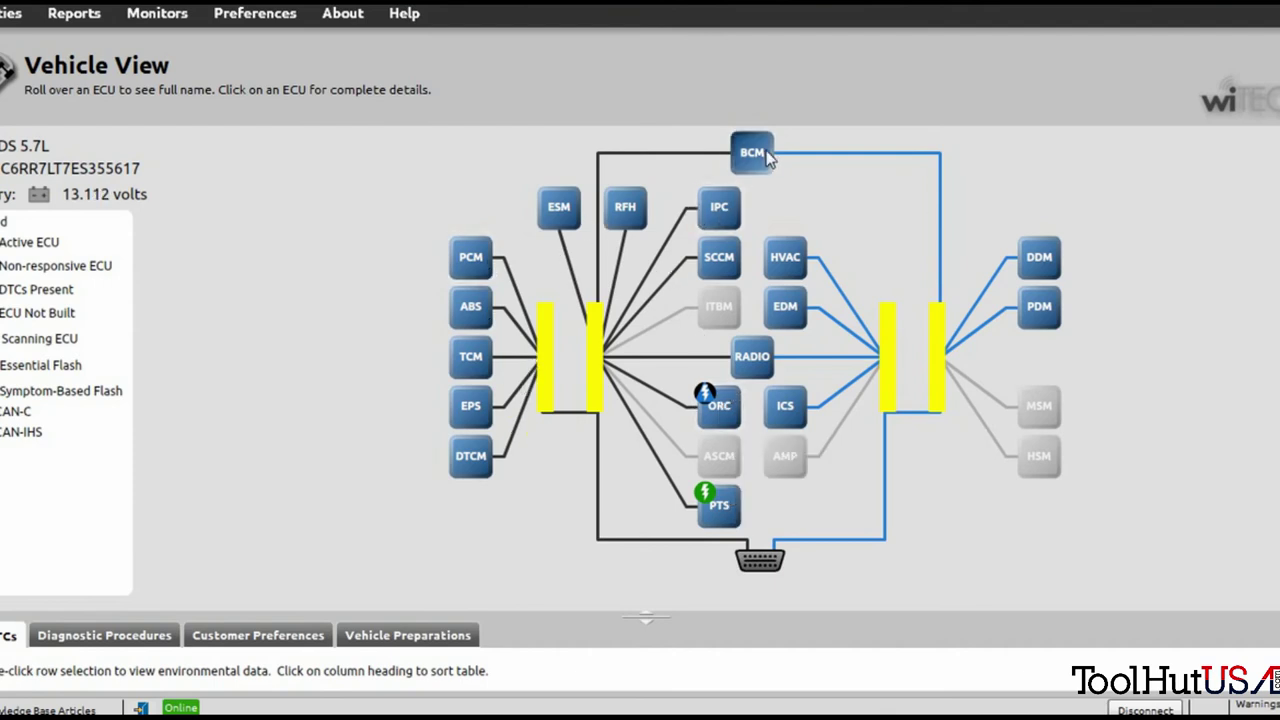
Open the BCM module view and display its System Tests actuator list.
left_click(766, 152)
left_click(744, 233)
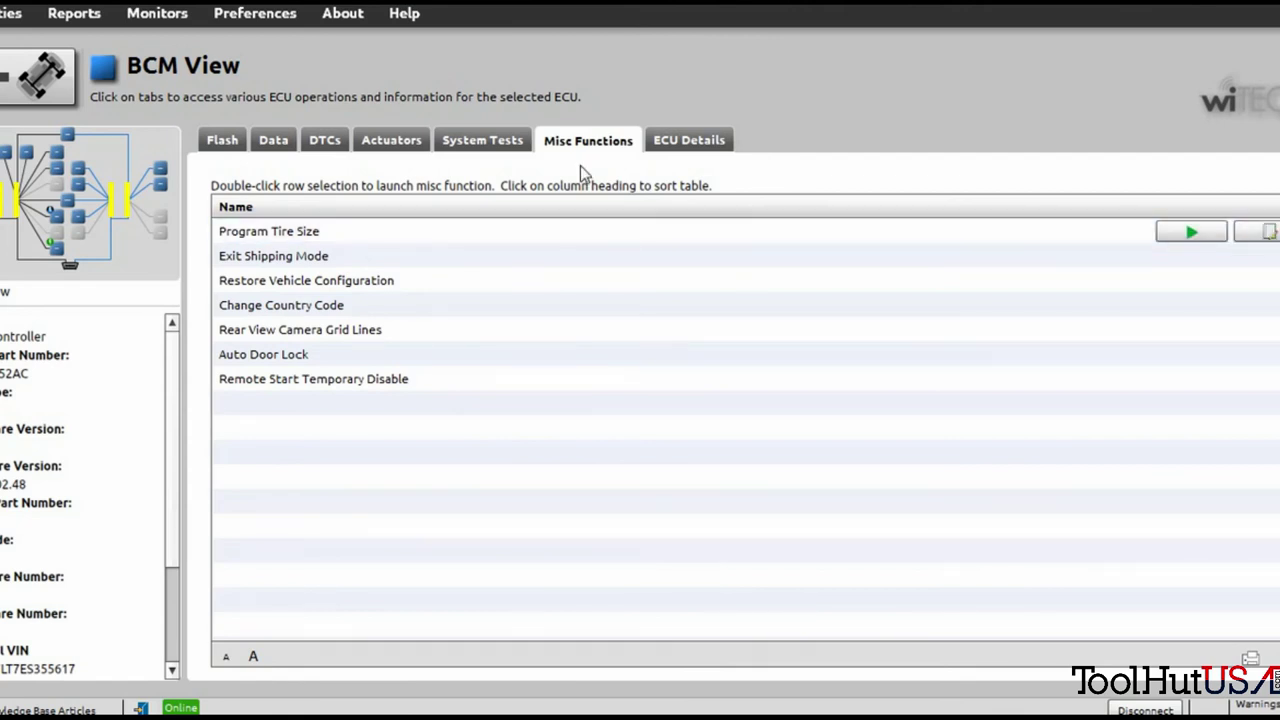
left_click(478, 141)
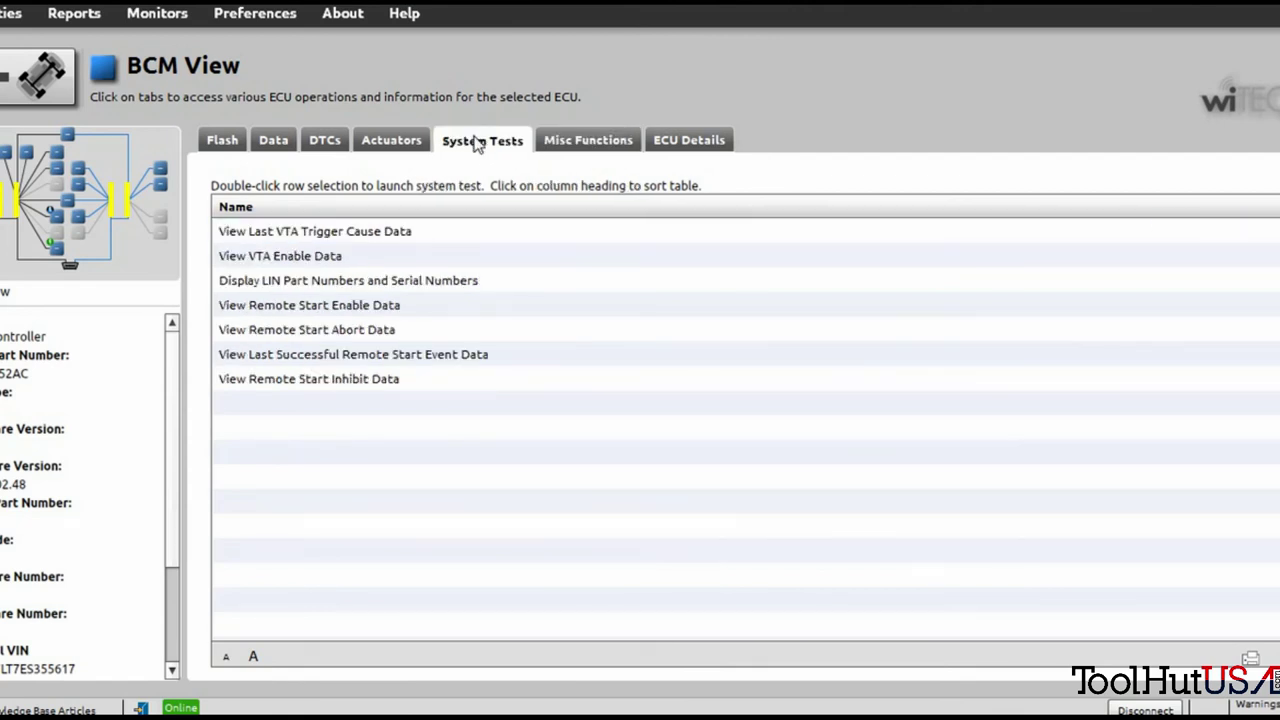
left_click(398, 140)
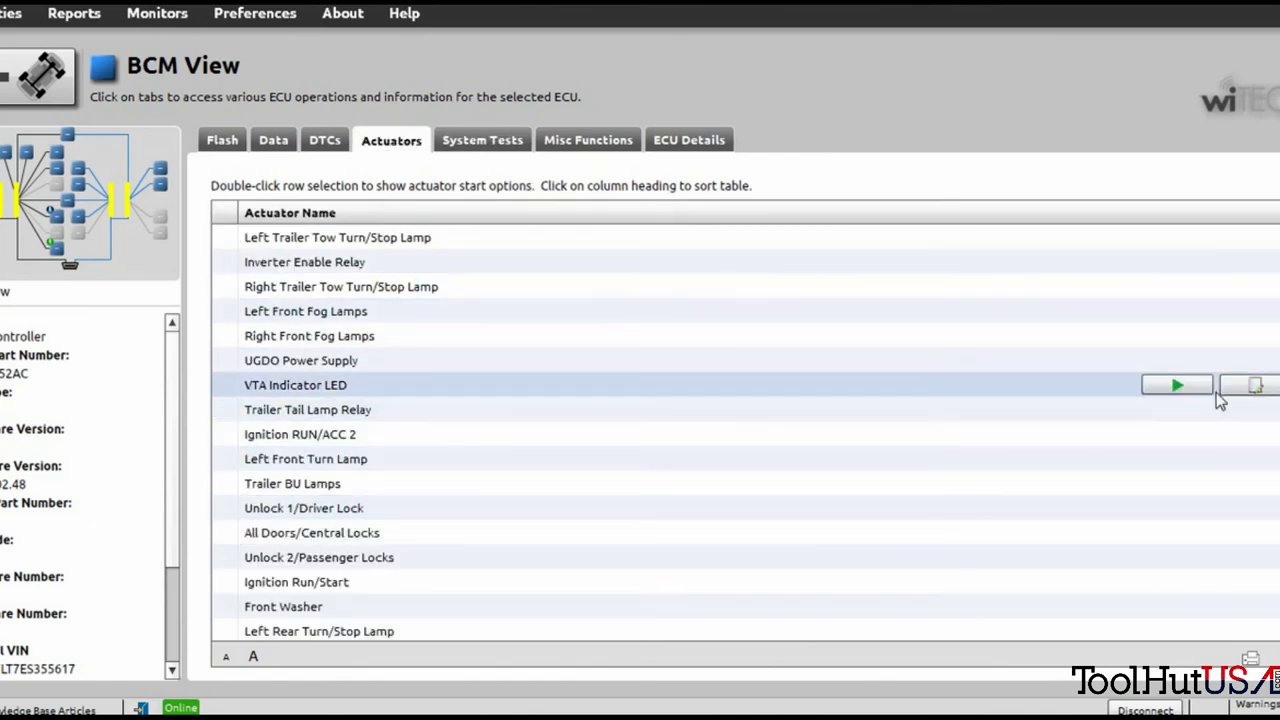
Run the BCM Front Wiper (On/Off) actuator test, then stop it.
scroll(1220, 335, "down", 1)
scroll(745, 430, "down", 15)
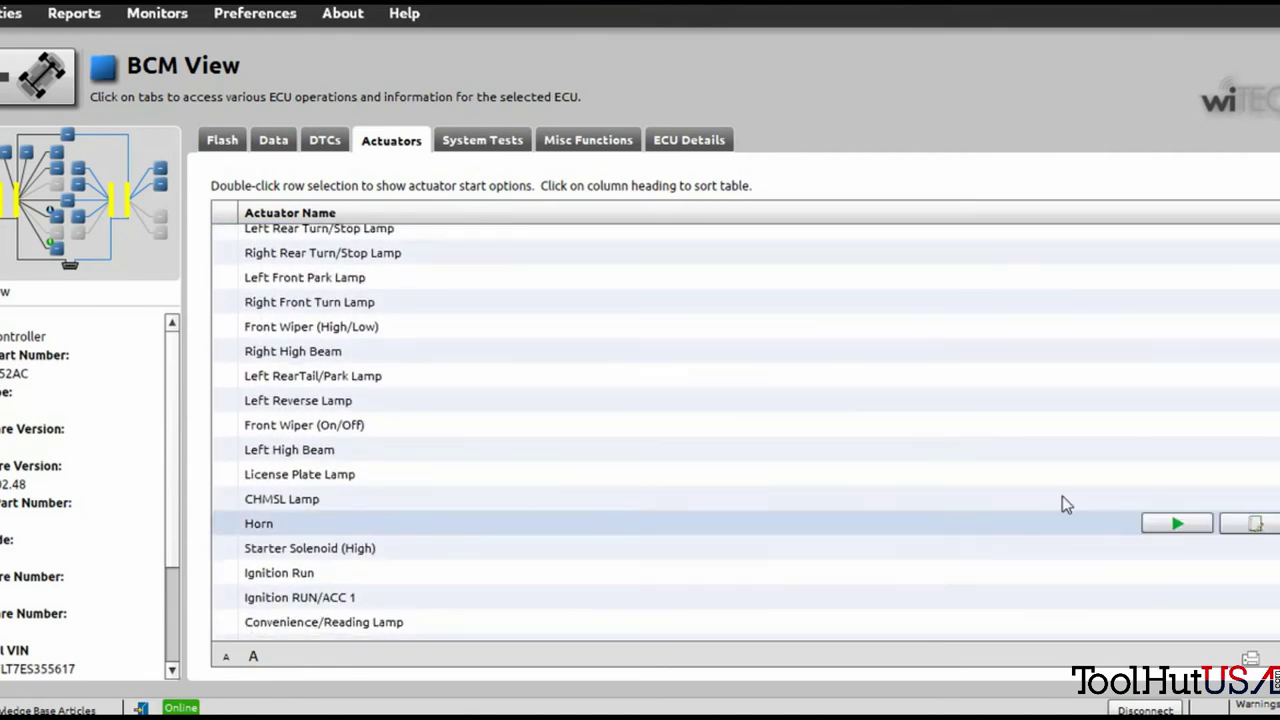
double_click(893, 428)
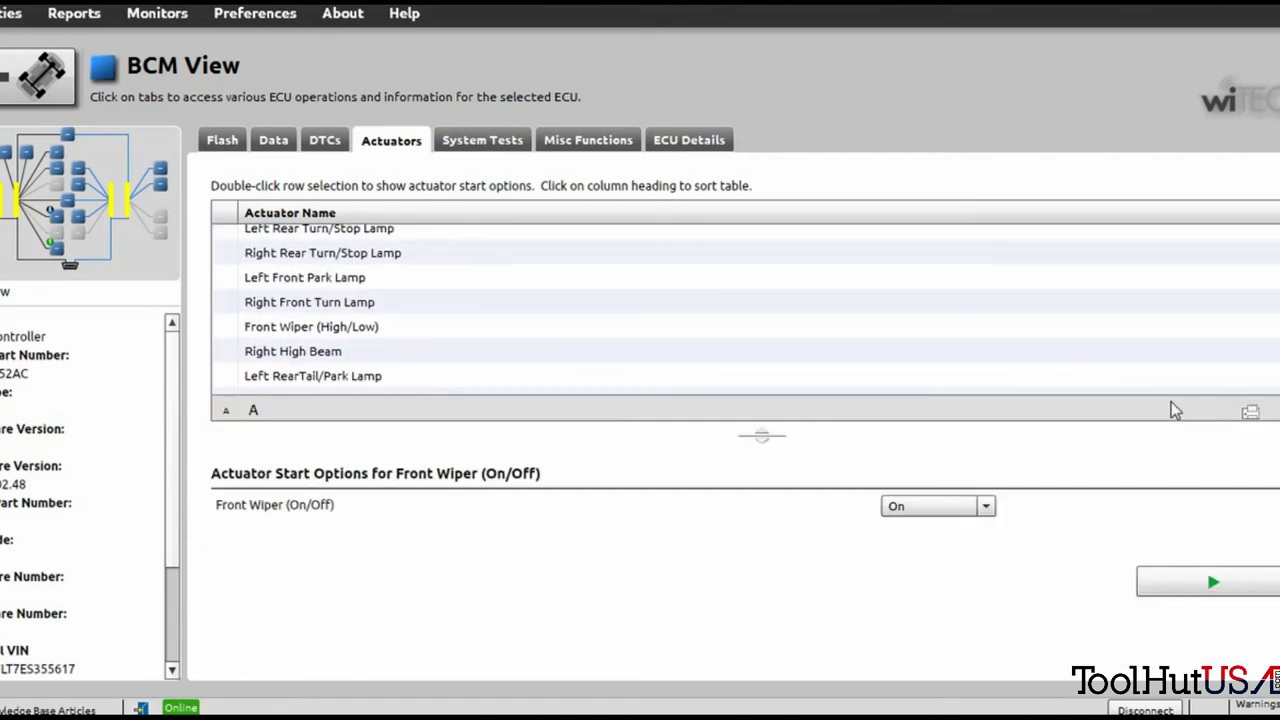
left_click(1174, 572)
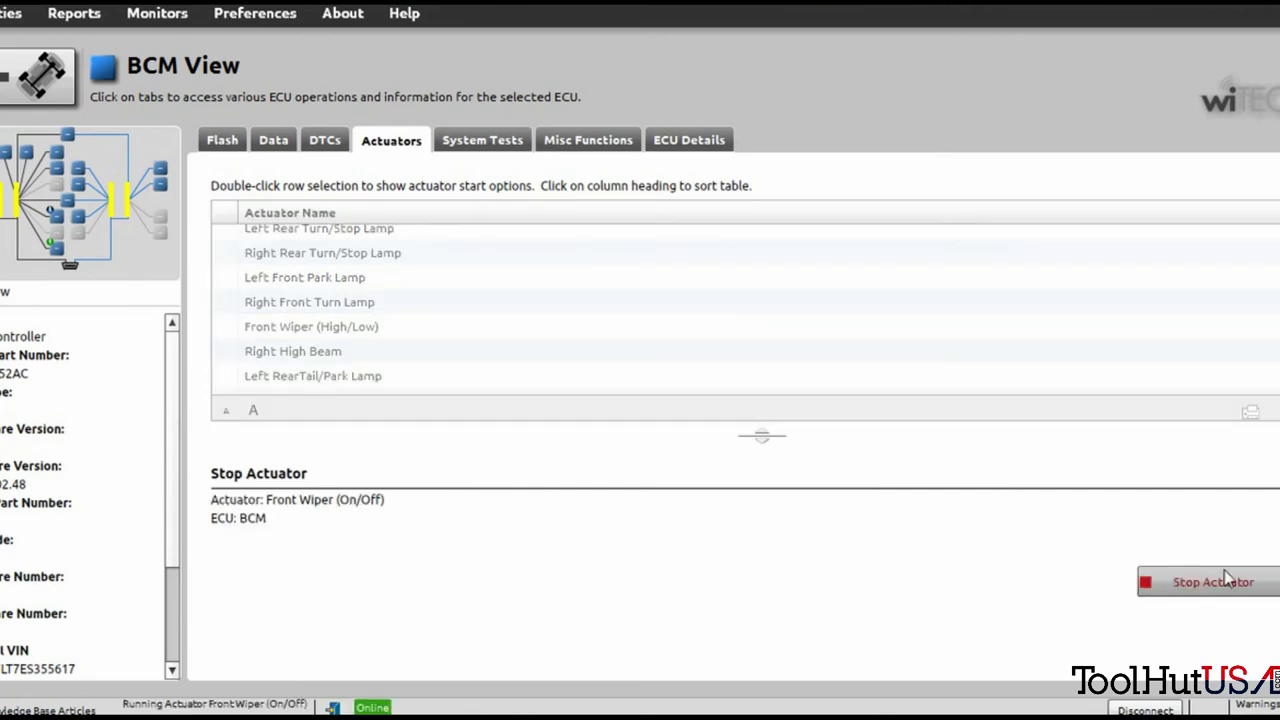
left_click(1229, 590)
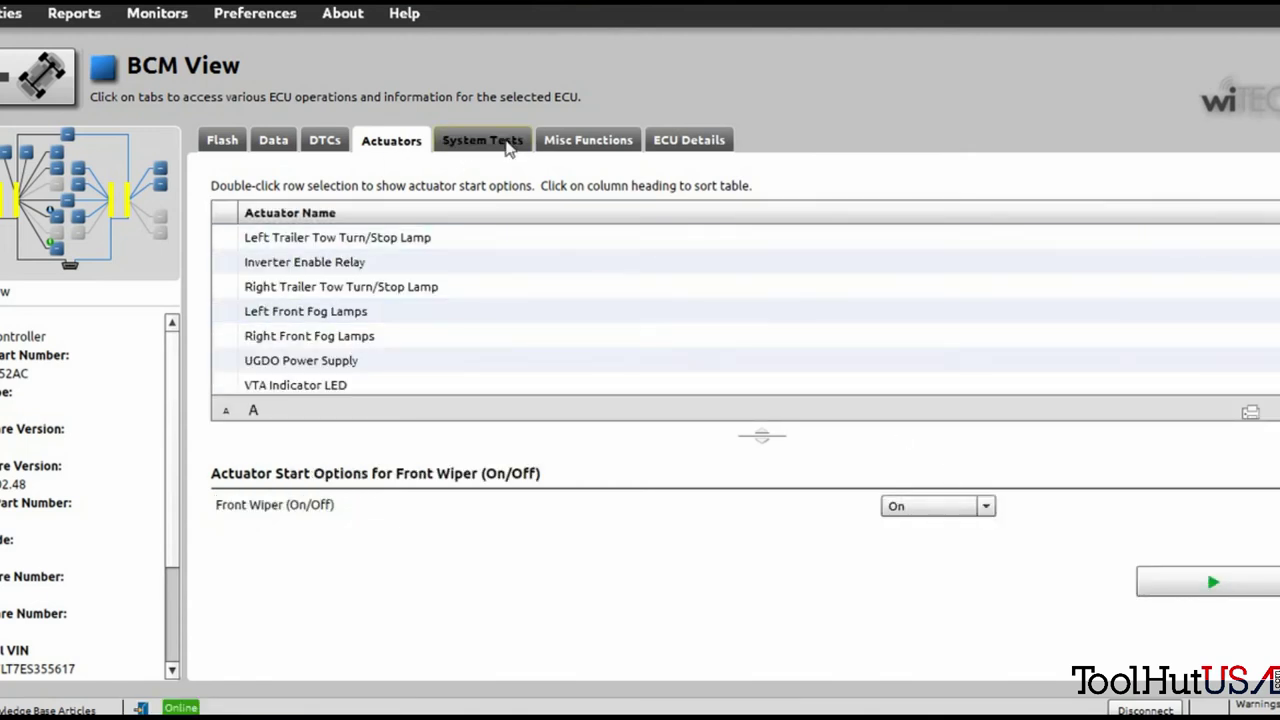
Look at the BCM Misc Functions, then return to the BCM system tests list.
left_click(484, 148)
left_click(604, 146)
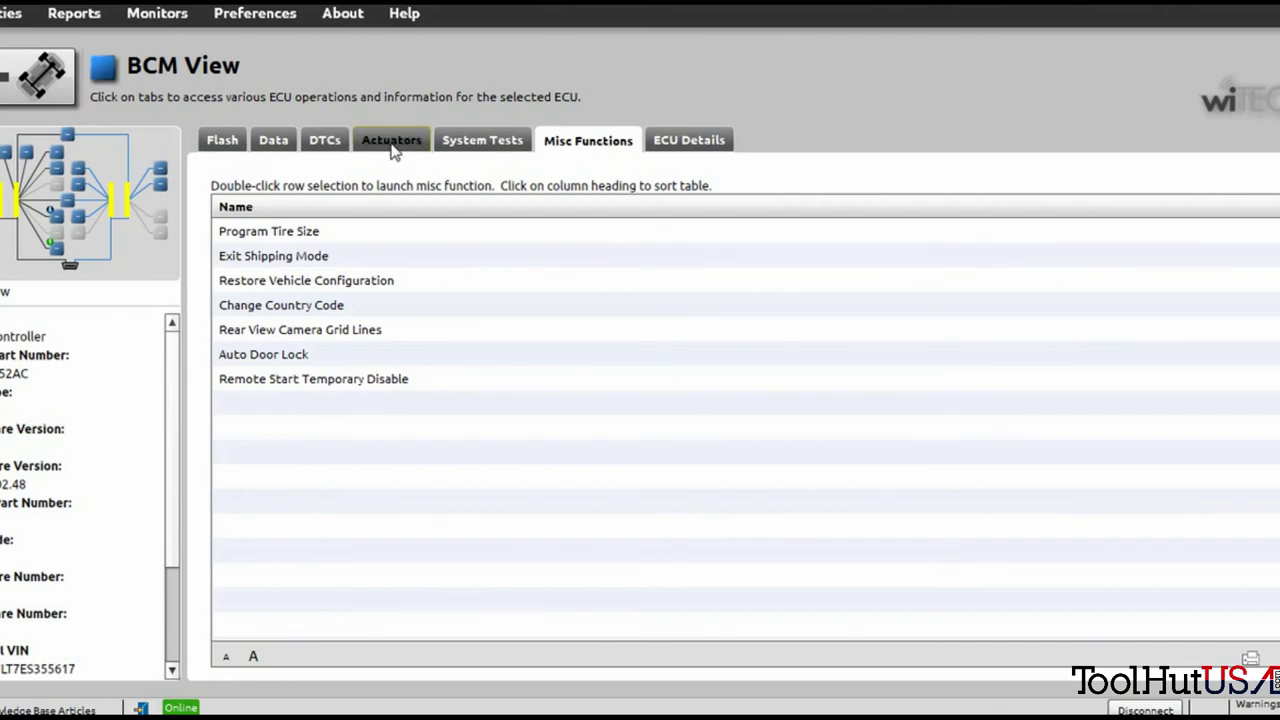
left_click(463, 145)
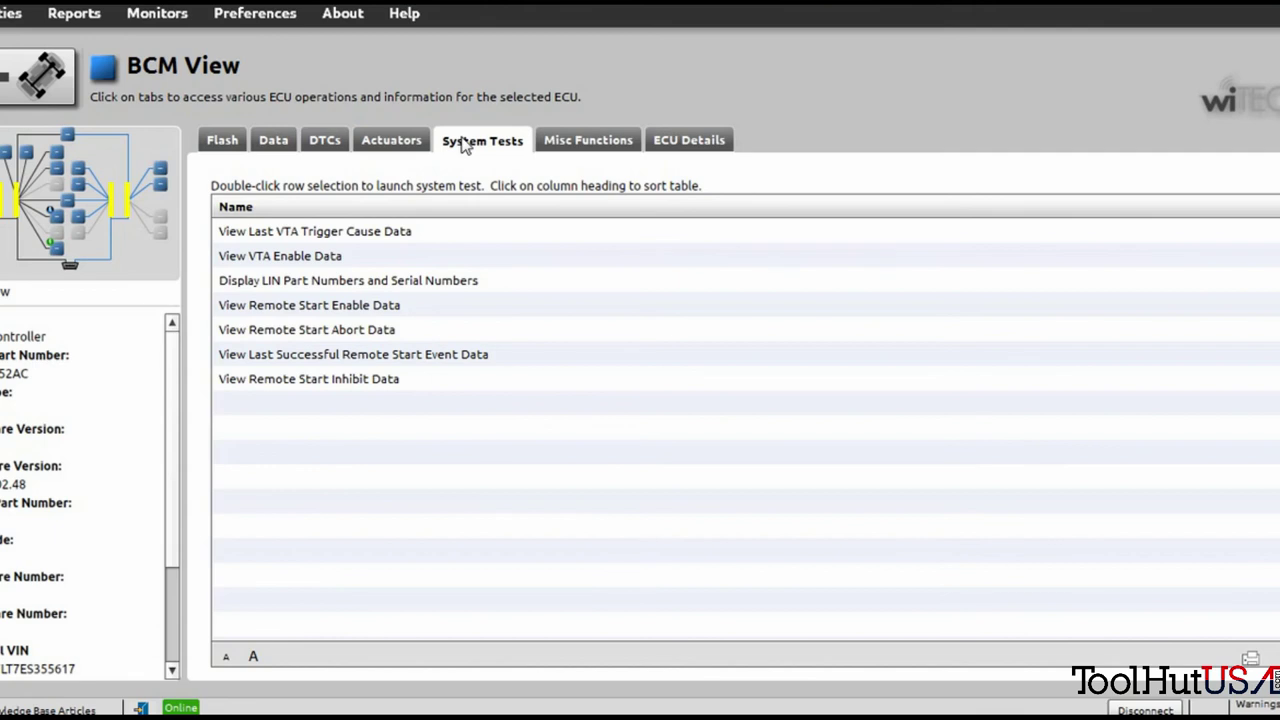
Check the BCM flash info, then scroll through its live data, including front wiper values.
left_click(231, 143)
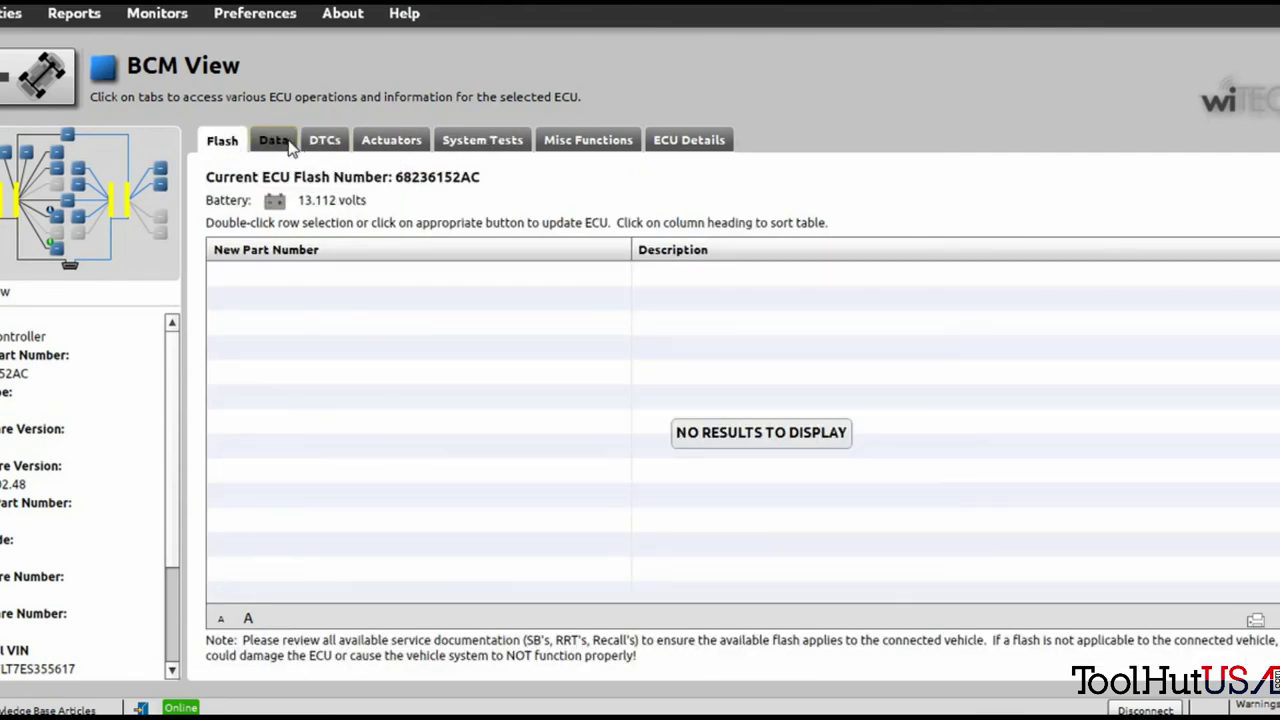
left_click(278, 142)
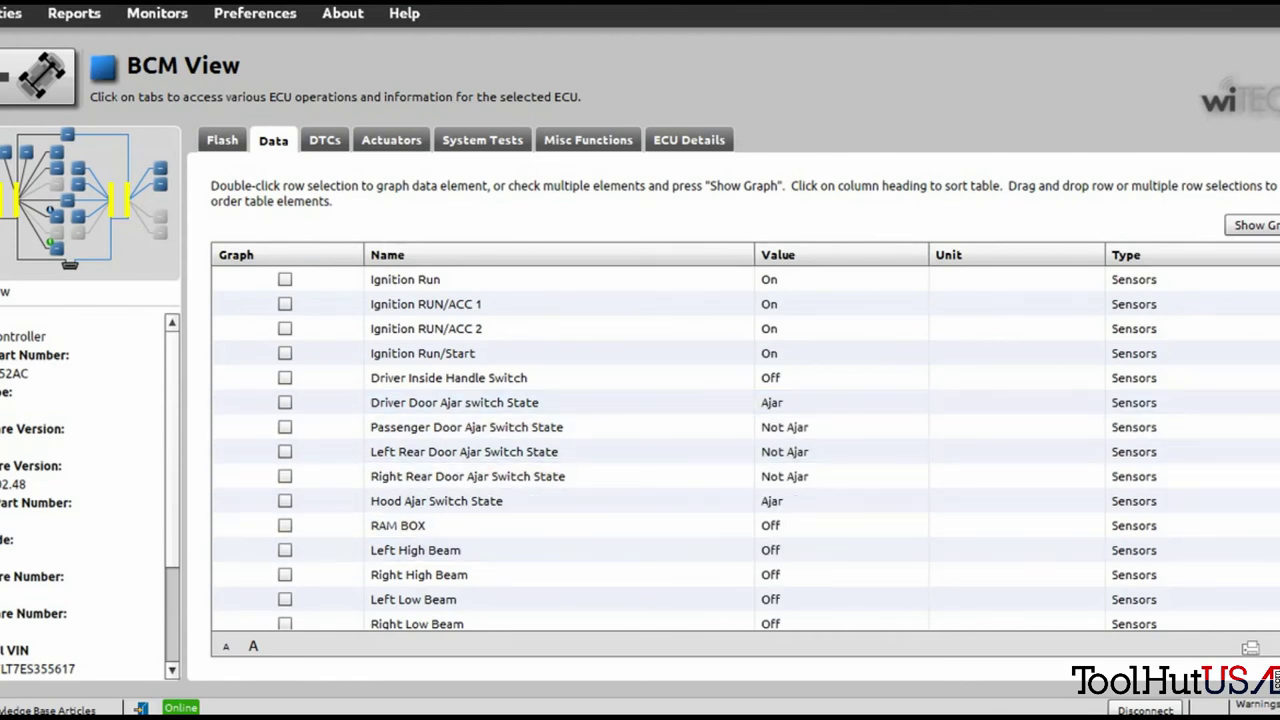
scroll(745, 450, "down", 5)
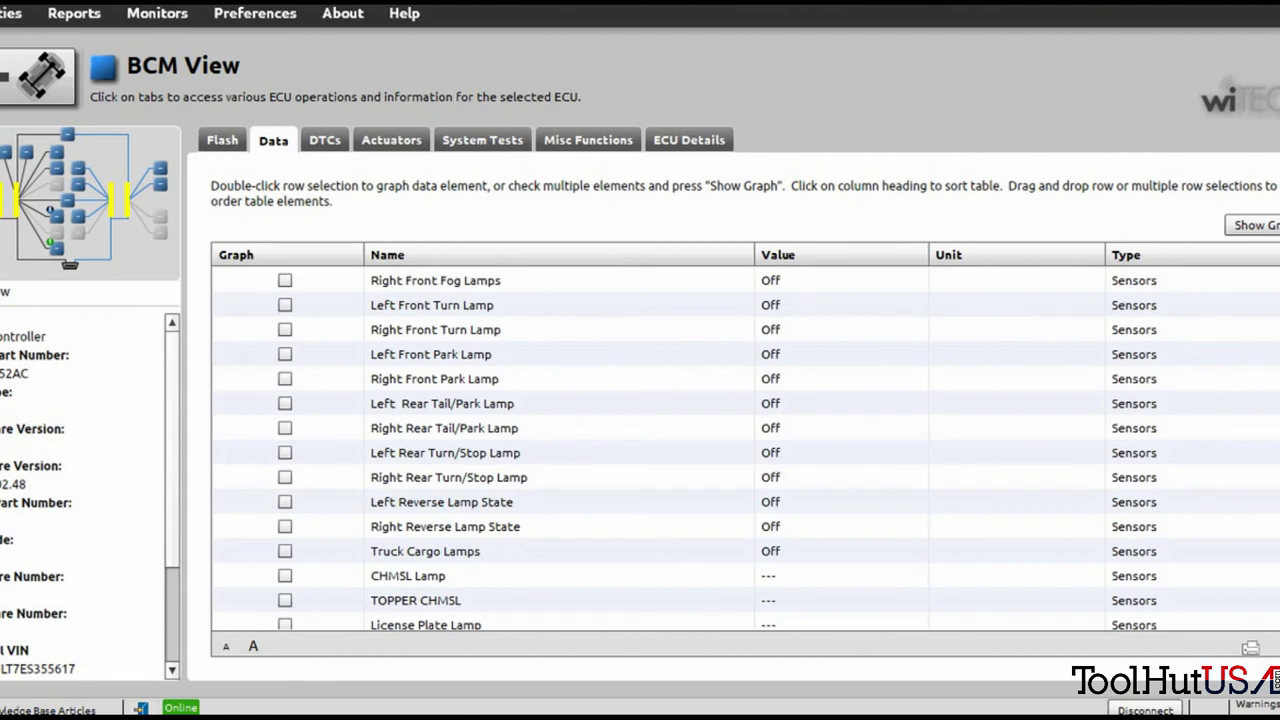
scroll(745, 450, "down", 4)
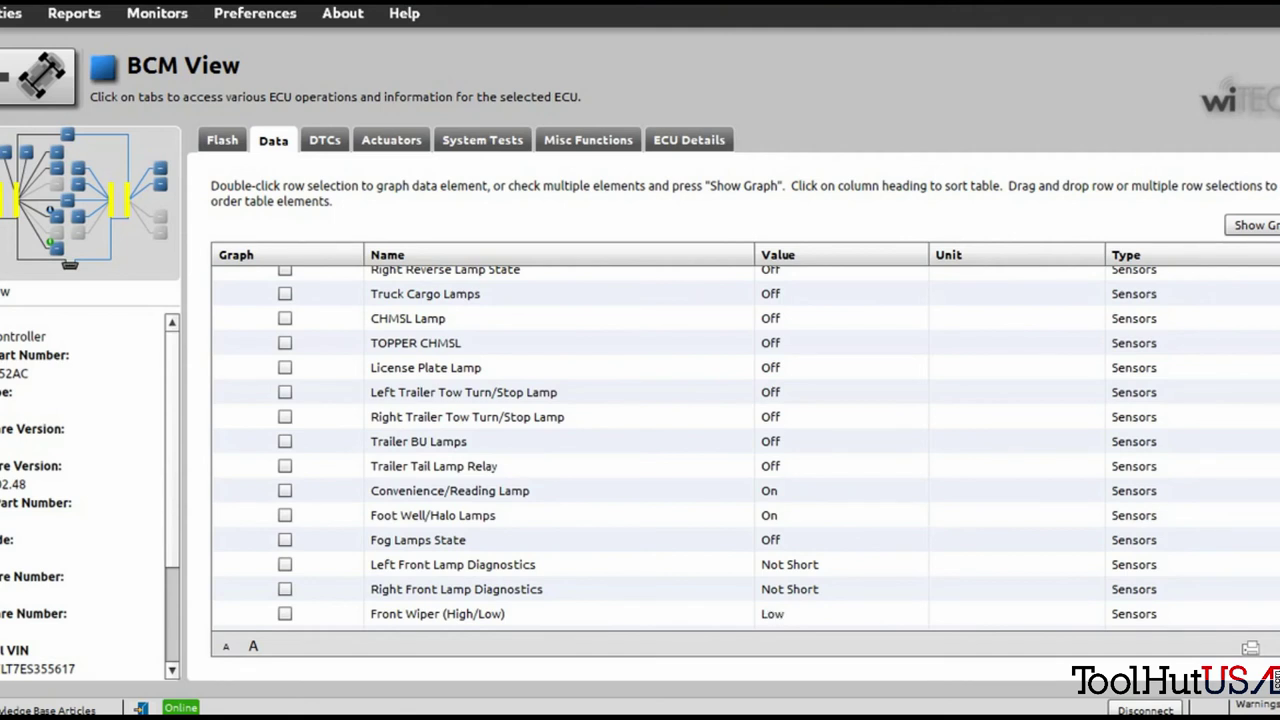
scroll(745, 448, "down", 15)
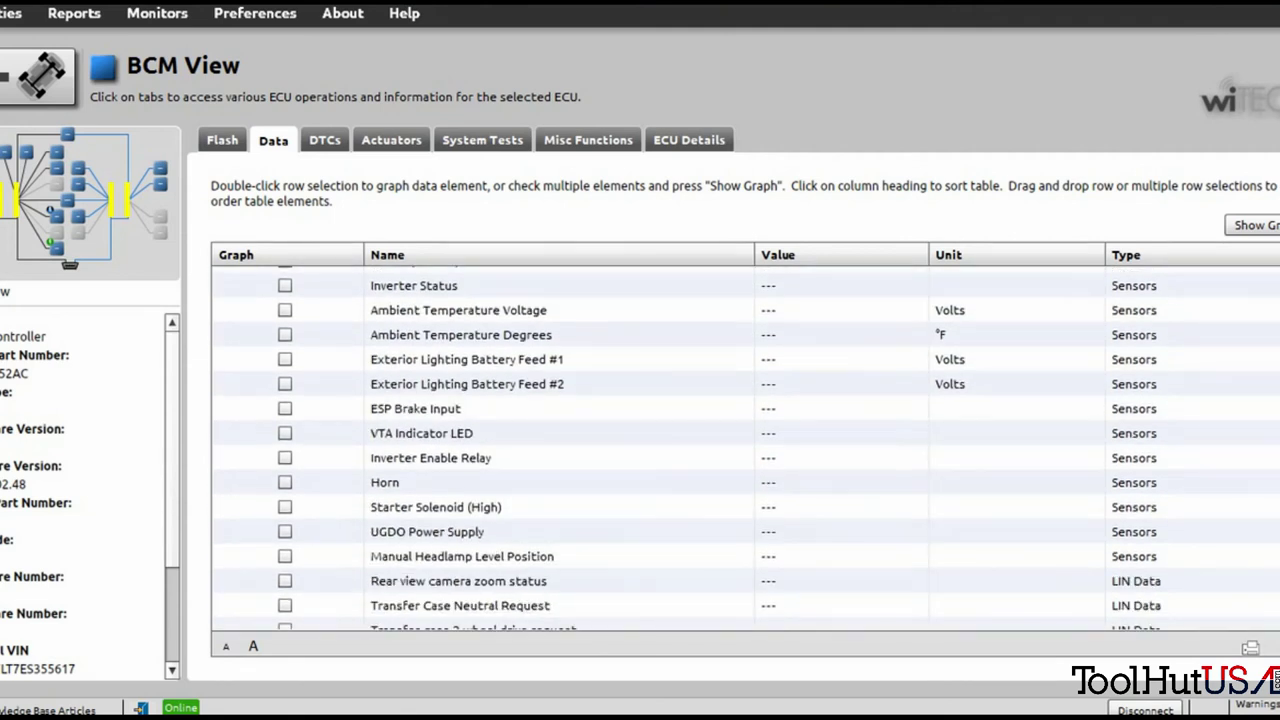
scroll(745, 448, "down", 10)
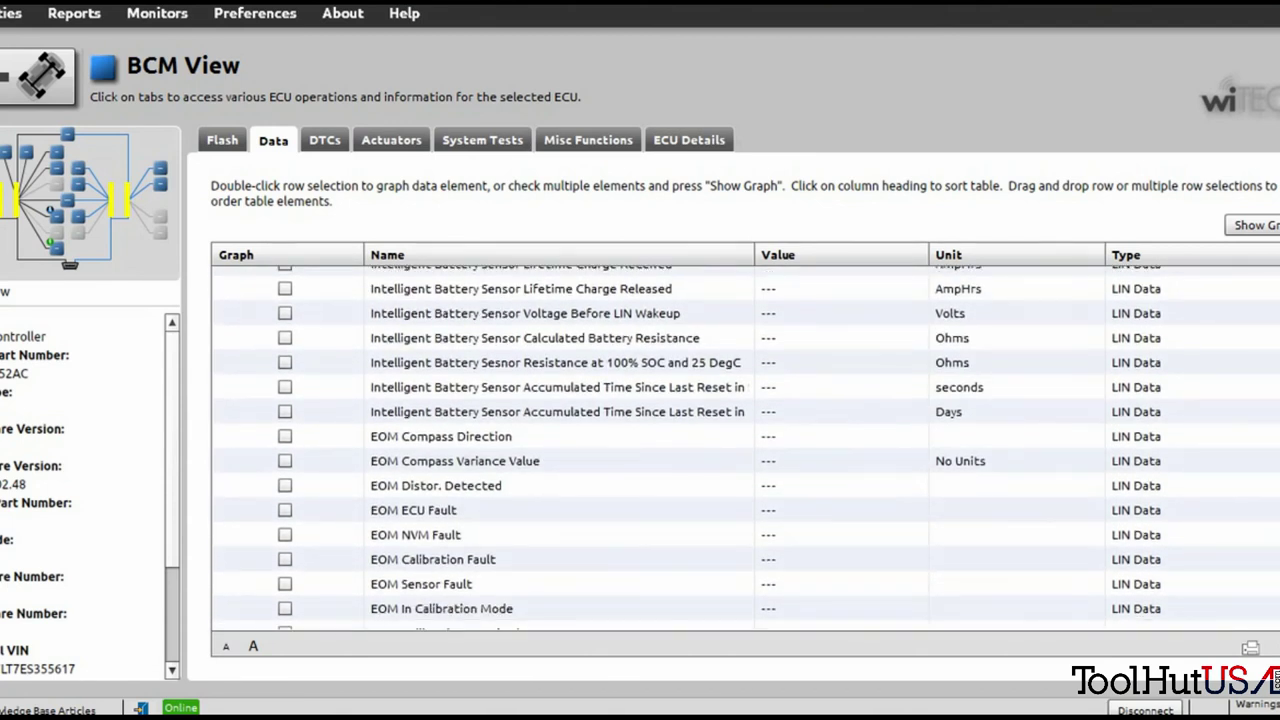
scroll(745, 448, "down", 8)
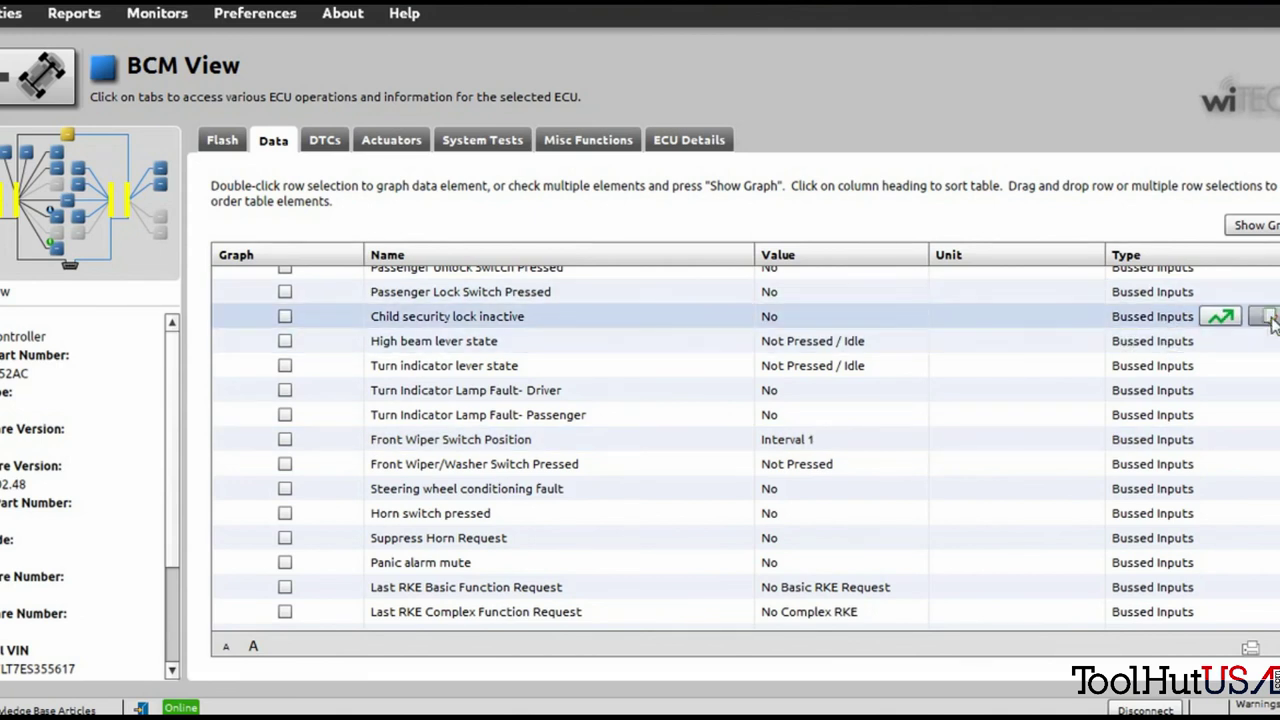
scroll(745, 445, "down", 20)
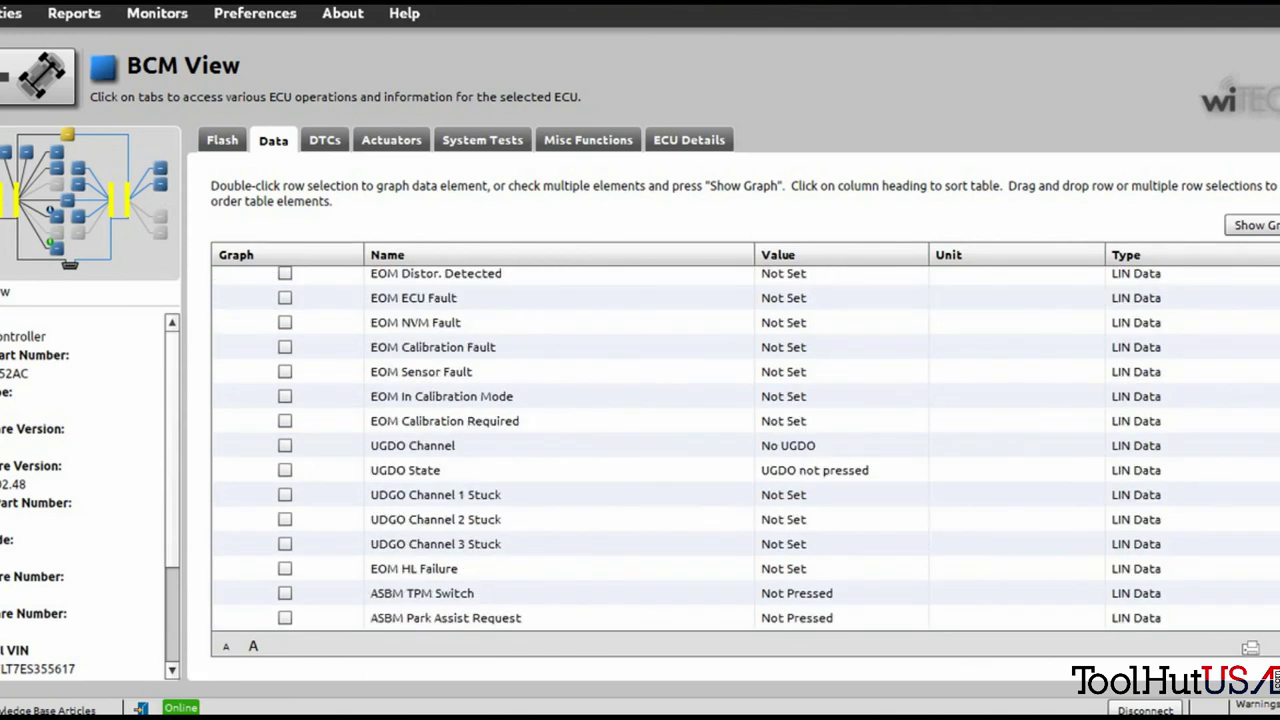
scroll(745, 445, "down", 12)
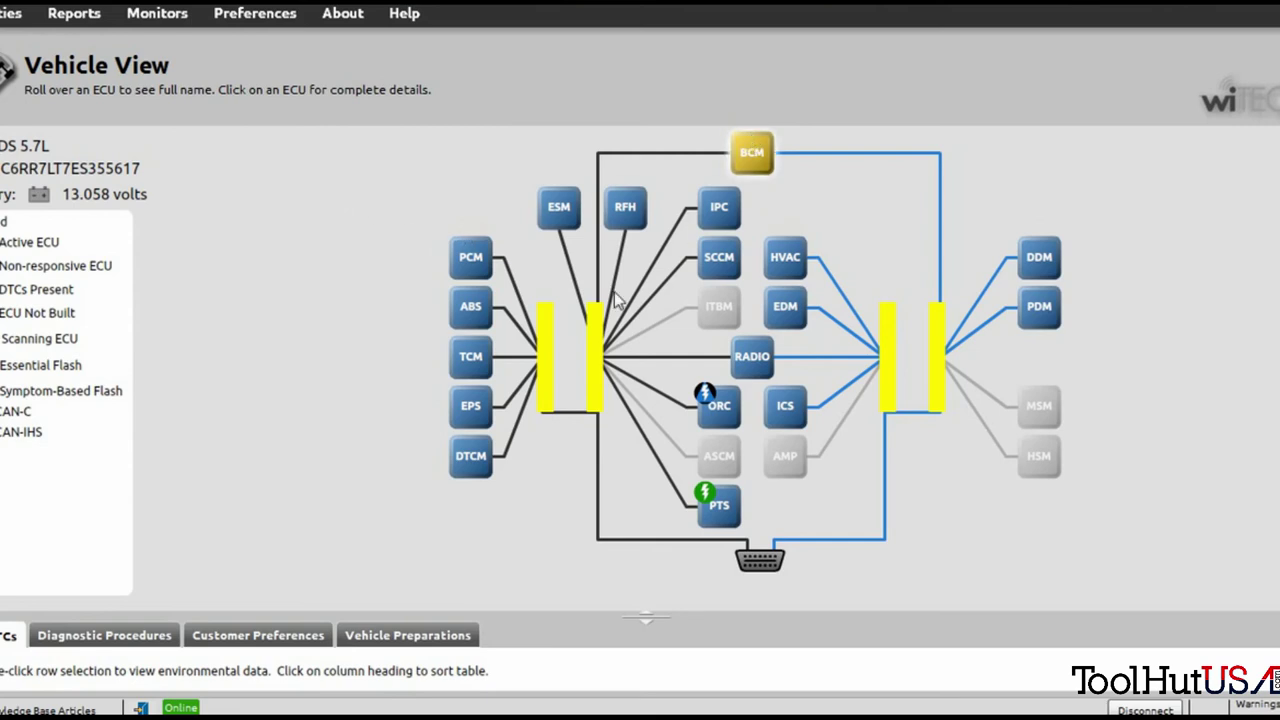
Open the BCM's DTC list and select code B2303-11 Wiper Park Switch Input-Circuit Short to Ground.
left_click(752, 148)
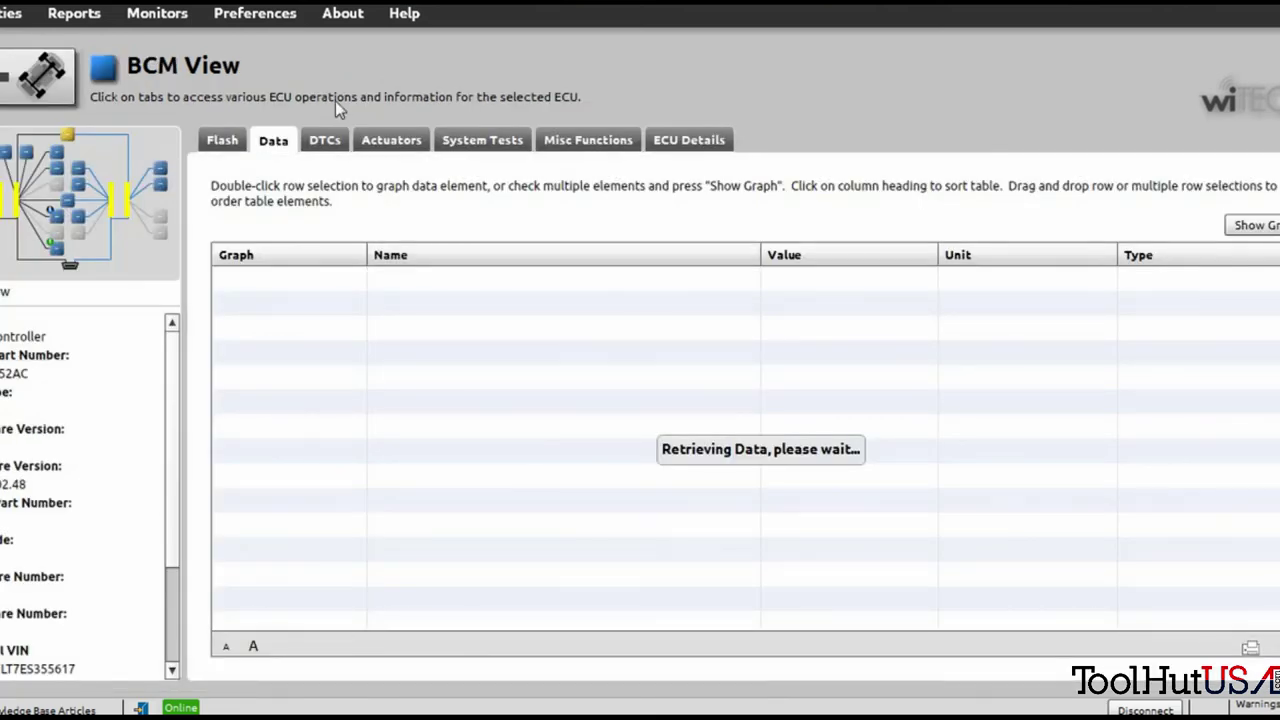
left_click(322, 142)
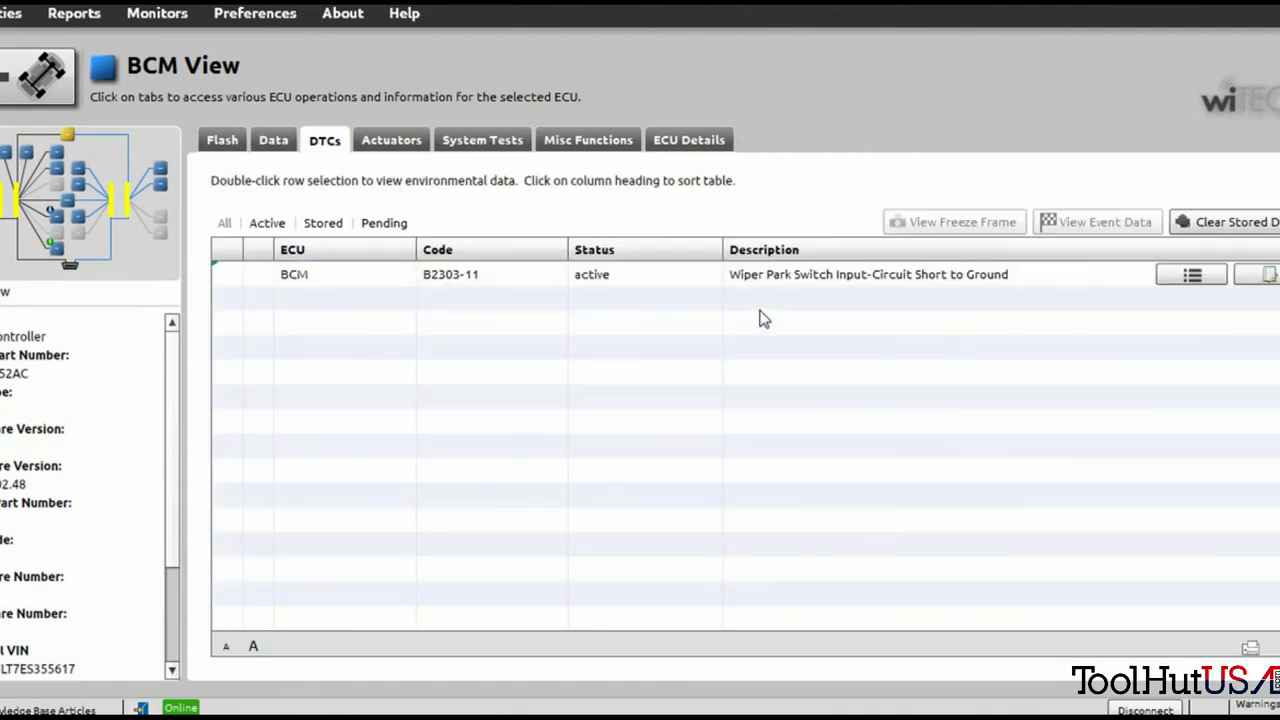
left_click(213, 266)
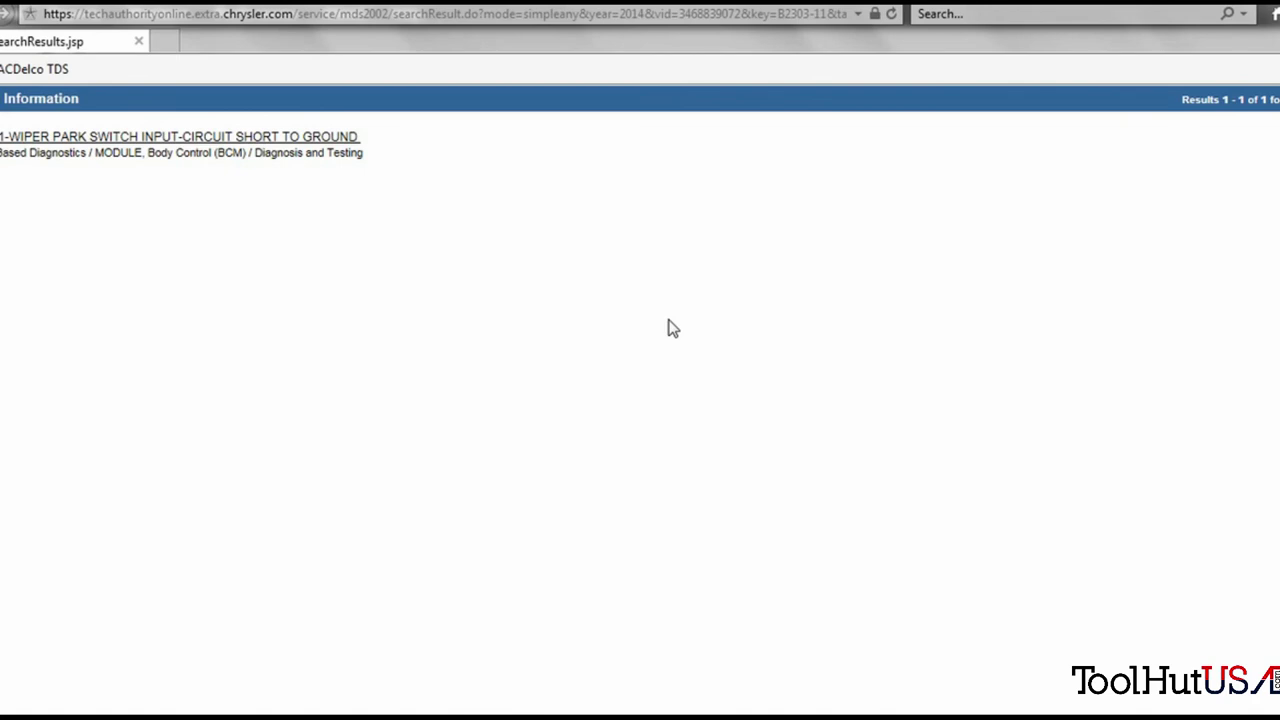
Open the B2303-11 diagnostic article with its wiper circuit wiring diagram in a popup.
left_click(206, 140)
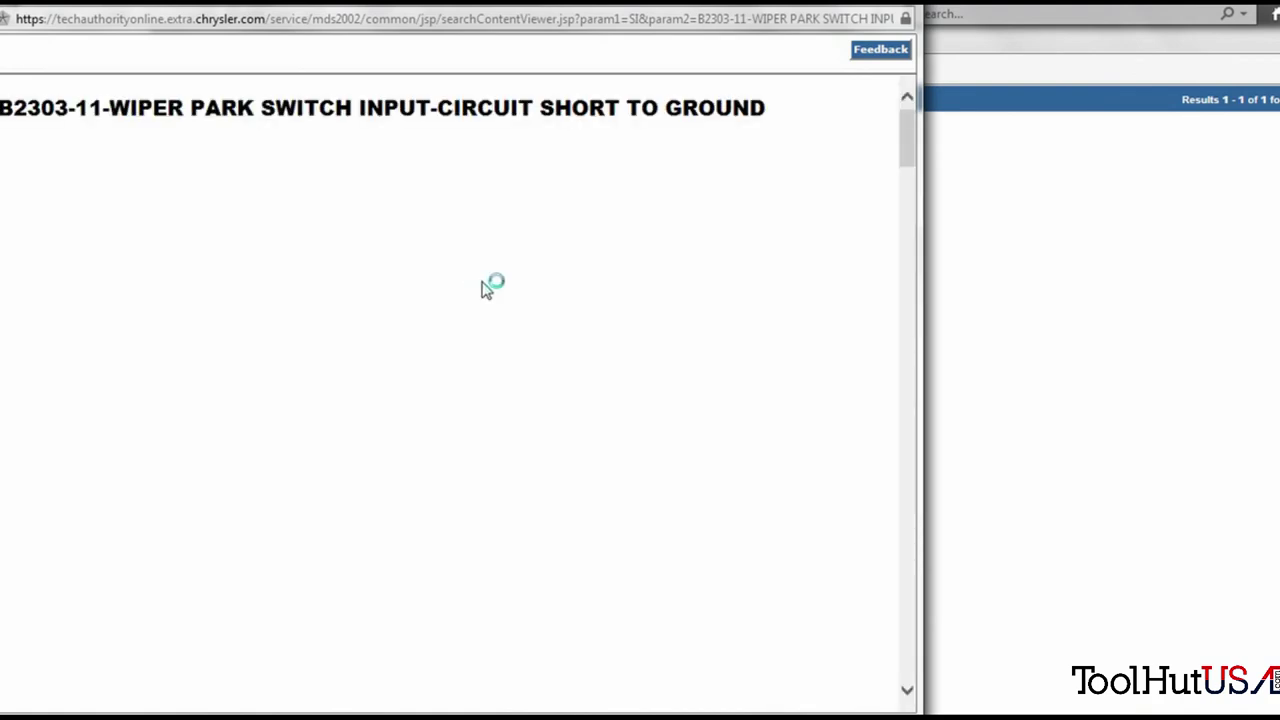
mouse_move(902, 153)
left_mouse_down()
mouse_move(908, 233)
mouse_move(911, 168)
left_mouse_up()
Maximize the B2303-11 article and read the wiring diagram, Possible Causes and test steps.
double_click(908, 12)
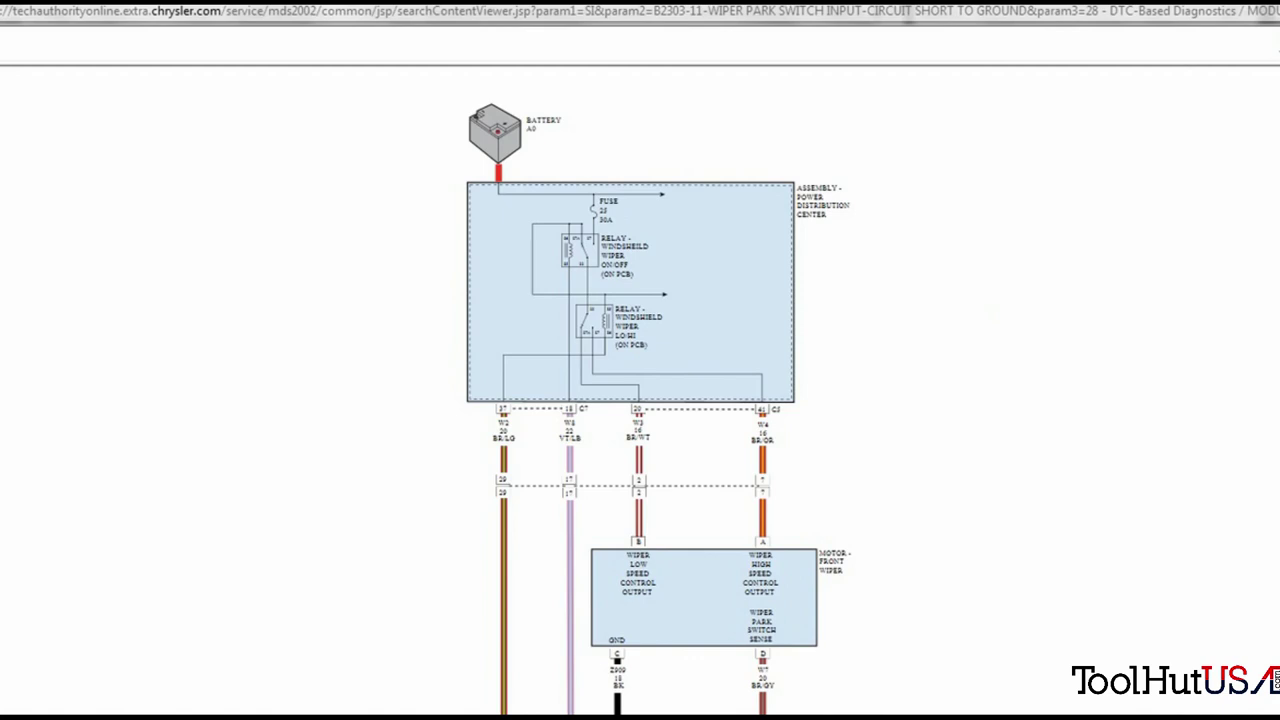
scroll(640, 390, "down", 4)
scroll(640, 390, "down", 5)
scroll(640, 390, "down", 3)
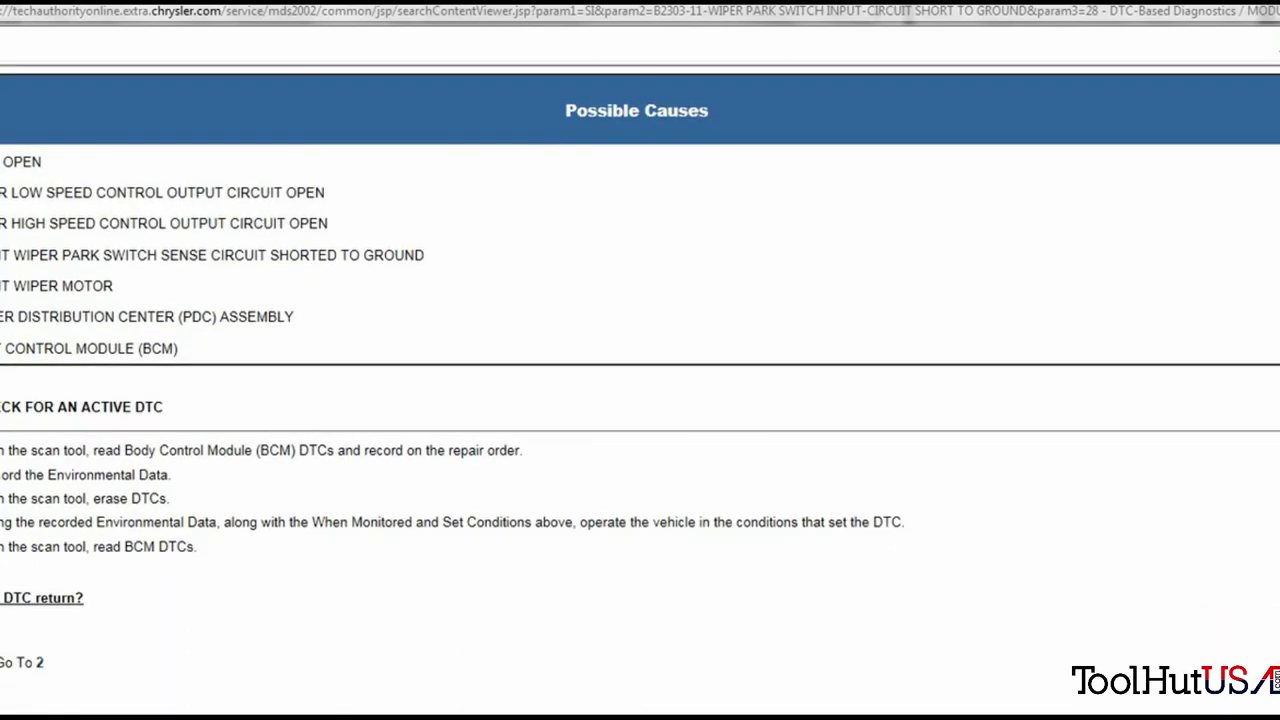
scroll(640, 390, "down", 2)
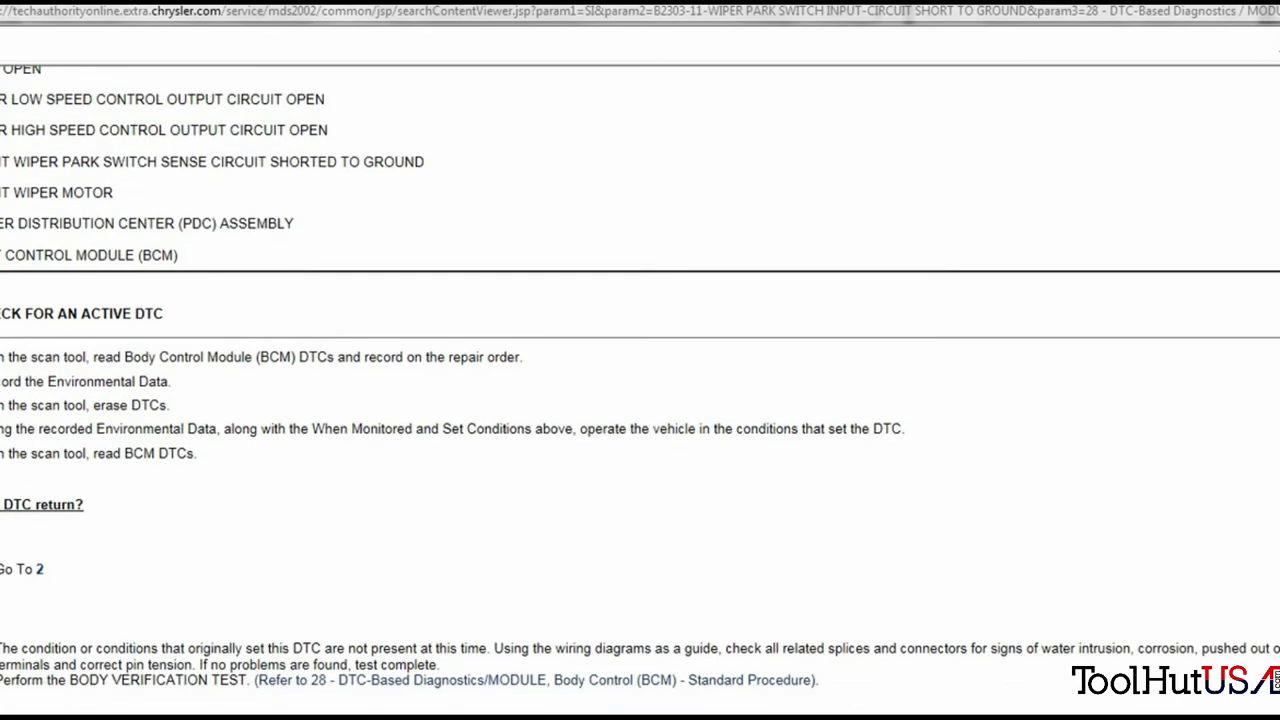
scroll(640, 390, "down", 8)
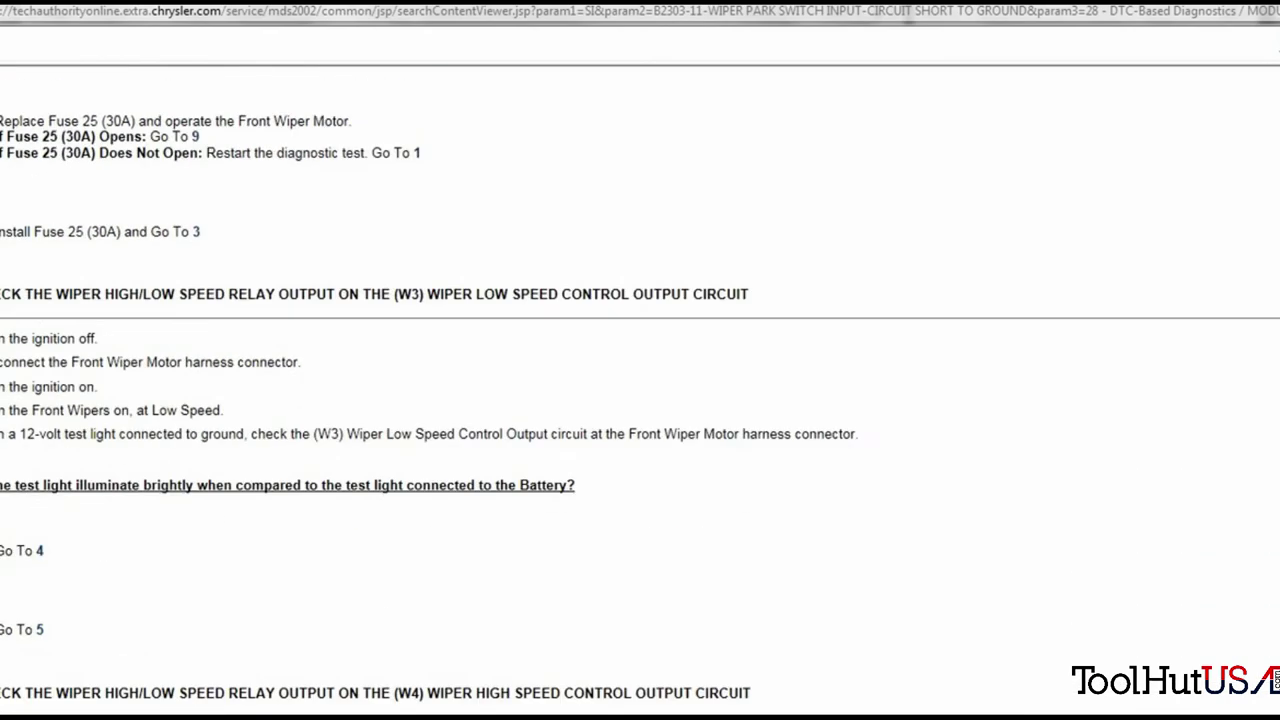
scroll(640, 390, "down", 15)
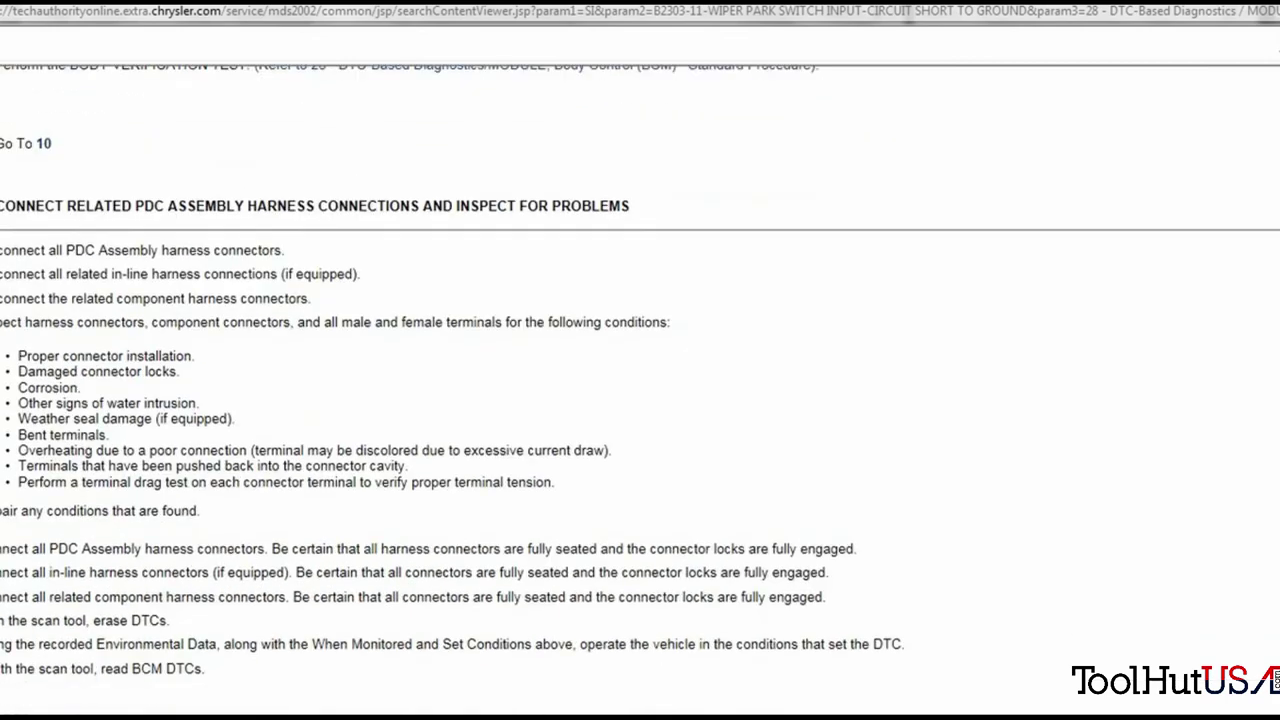
scroll(1277, 605, "down", 10)
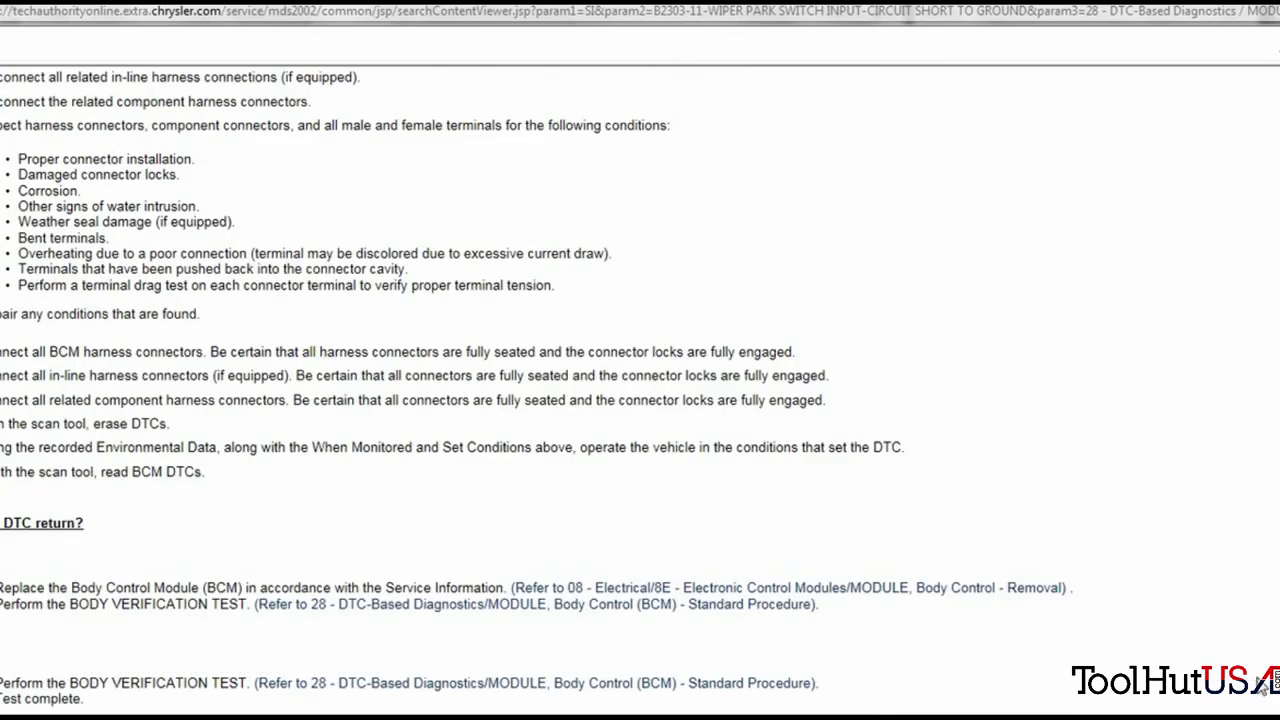